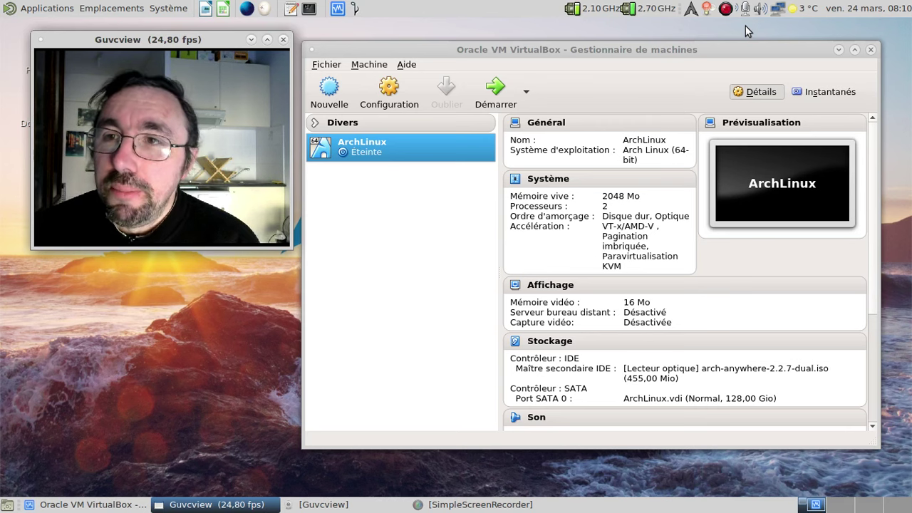
Step: Start the ArchLinux virtual machine, boot the Arch Linux entry and log in with the account password
{"action": "left_click", "coordinate": [493, 91]}
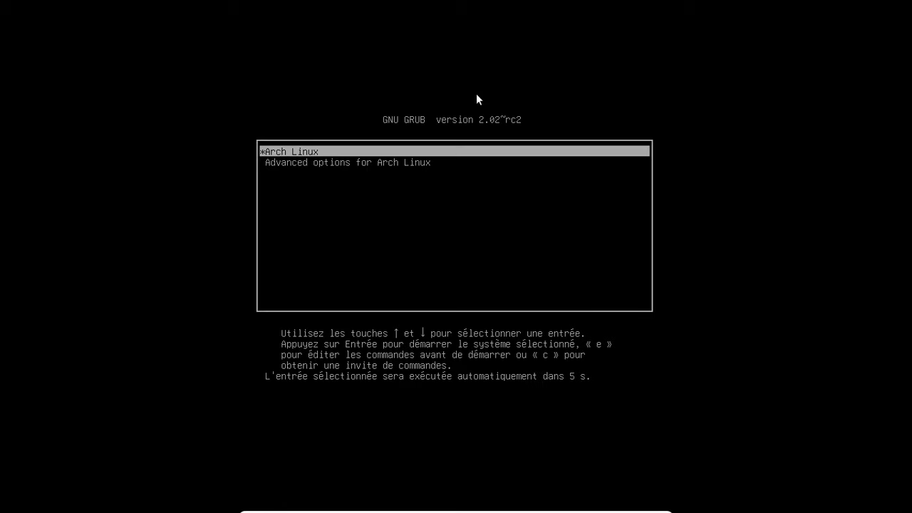
{"action": "key", "text": "Return"}
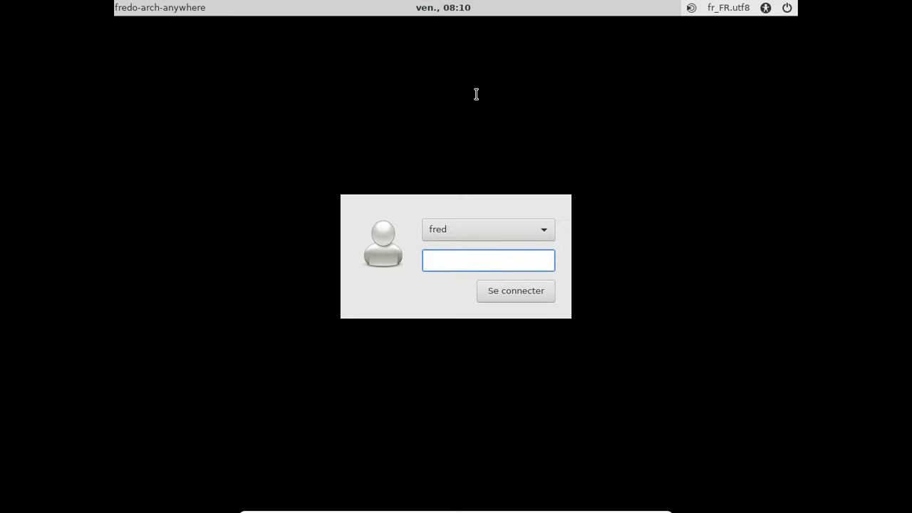
{"action": "type", "text": "********"}
{"action": "key", "text": "Return"}
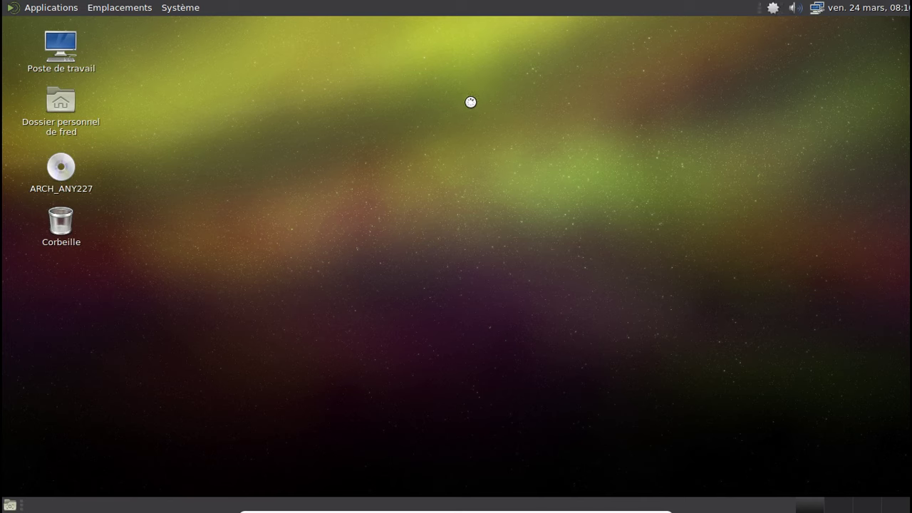
Step: Run a full system update with pacaur -Syyu in MATE Terminal, authenticating with the sudo password, and close the terminal
{"action": "left_click", "coordinate": [75, 8]}
{"action": "mouse_move", "coordinate": [67, 124]}
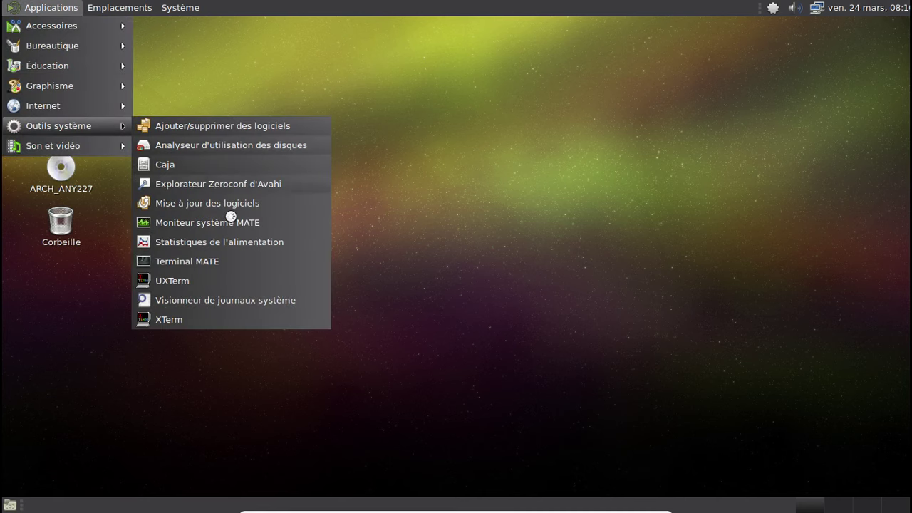
{"action": "left_click", "coordinate": [226, 261]}
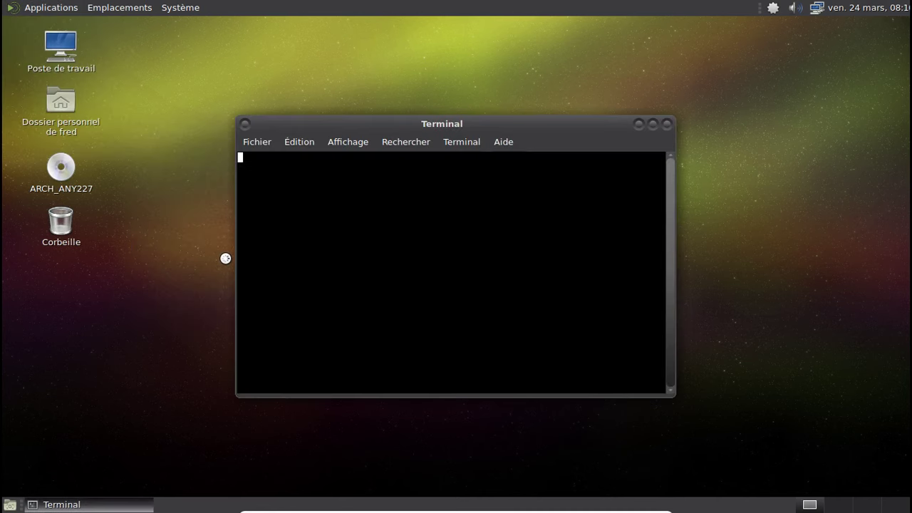
{"action": "type", "text": "pacaur "}
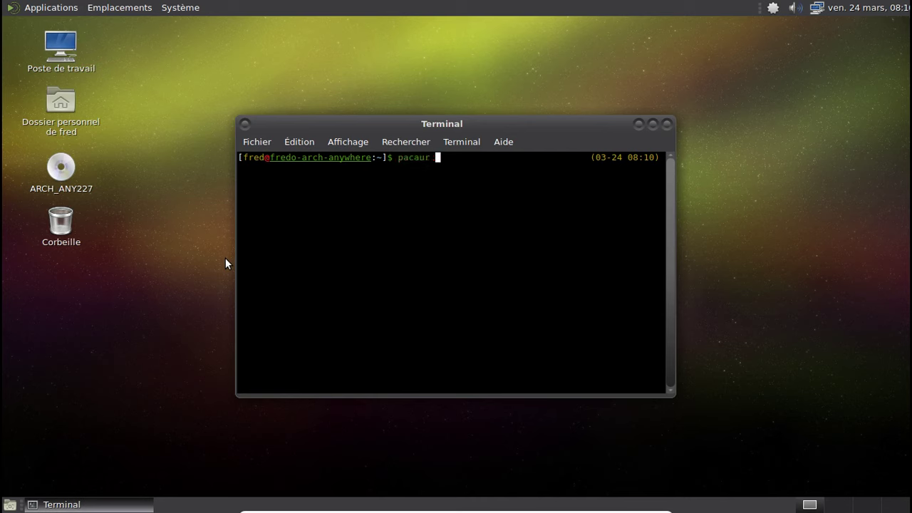
{"action": "type", "text": "-Syyu"}
{"action": "key", "text": "Return"}
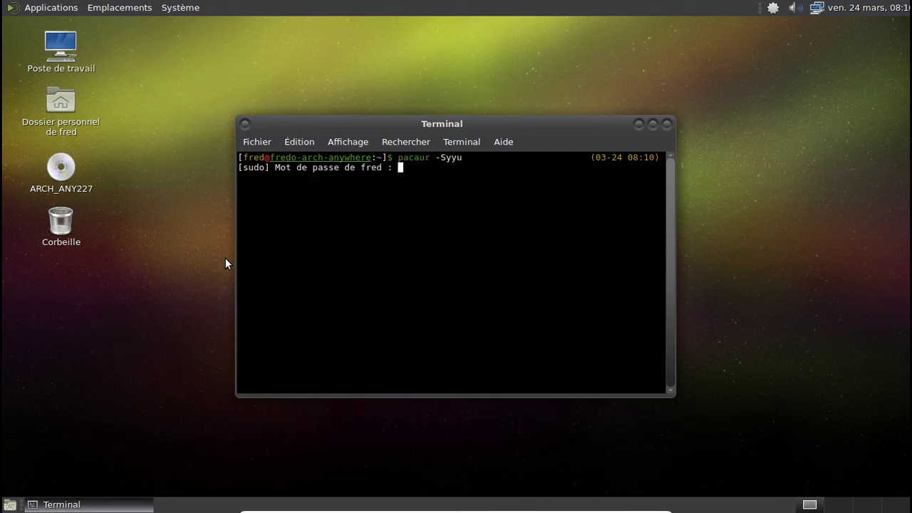
{"action": "key", "text": "Return"}
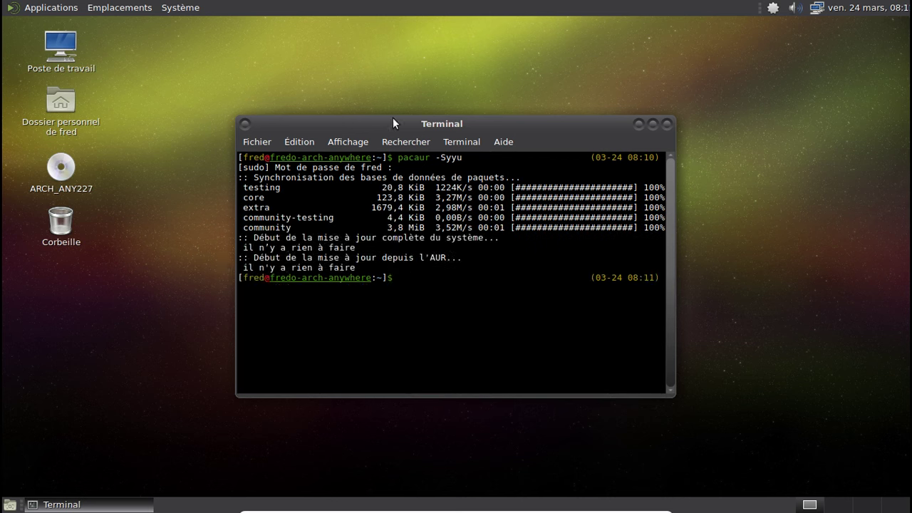
{"action": "left_click", "coordinate": [666, 124]}
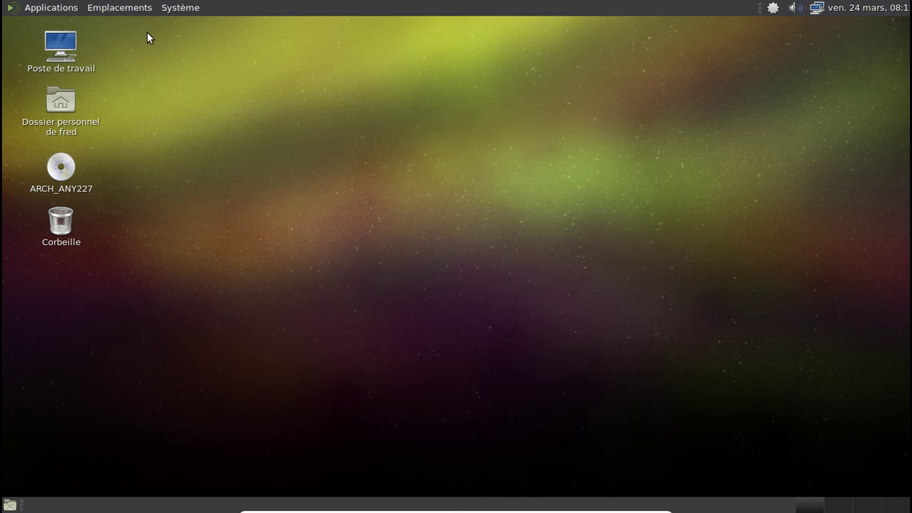
Step: Launch Firefox and load the Arch User Repository site at aur.archlinux.org
{"action": "left_click", "coordinate": [57, 8]}
{"action": "mouse_move", "coordinate": [62, 107]}
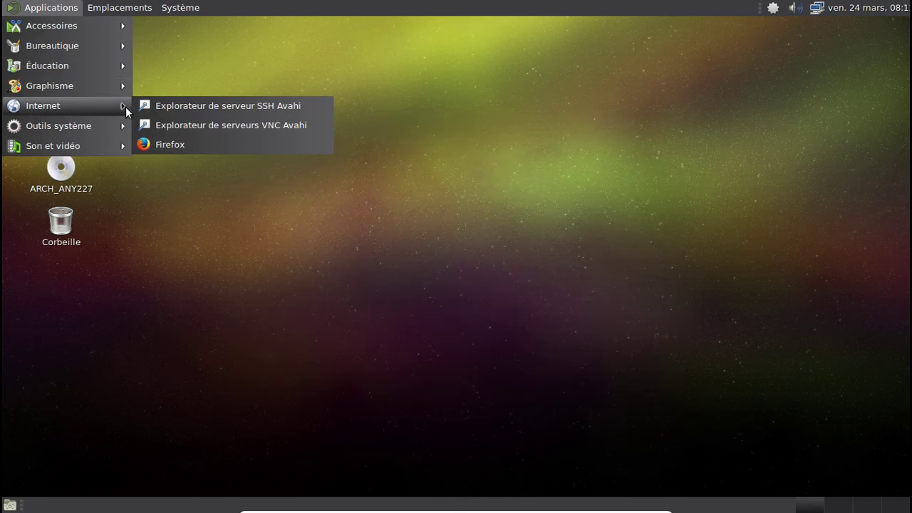
{"action": "left_click", "coordinate": [209, 149]}
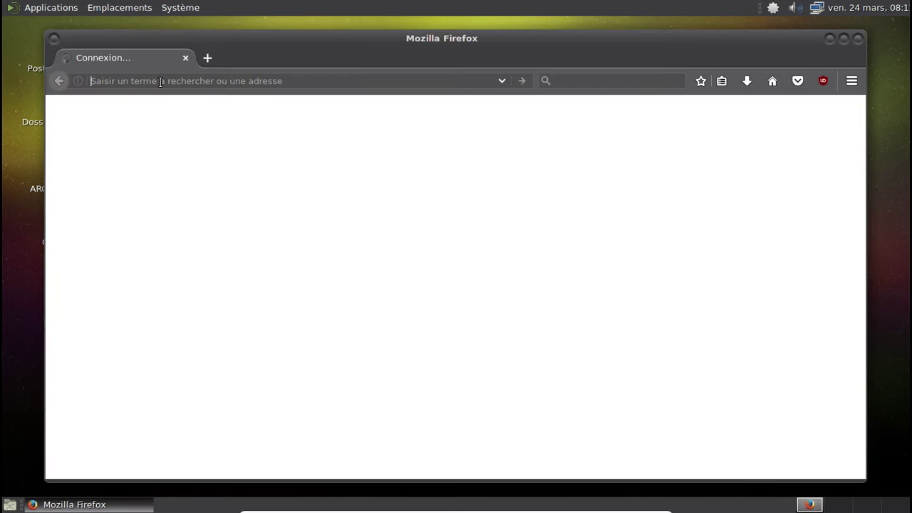
{"action": "type", "text": "aur"}
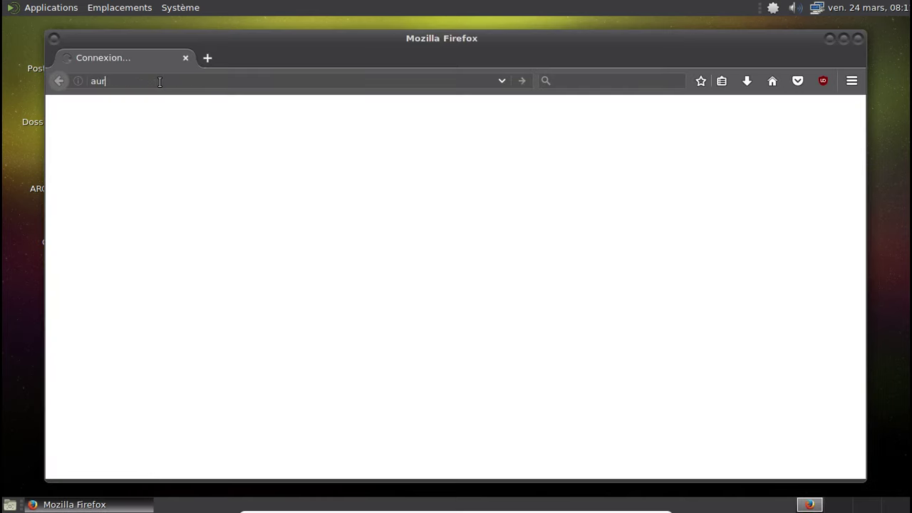
{"action": "type", "text": ".archlinux.org/"}
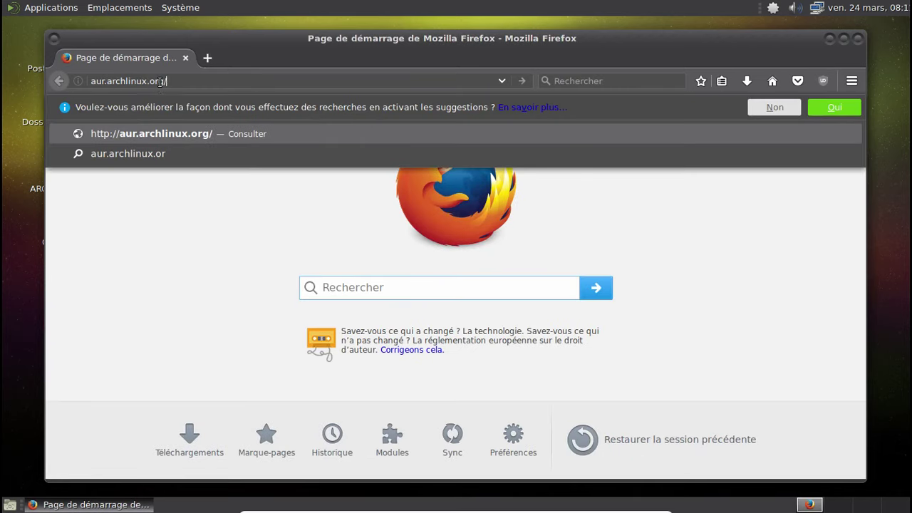
{"action": "key", "text": "Return"}
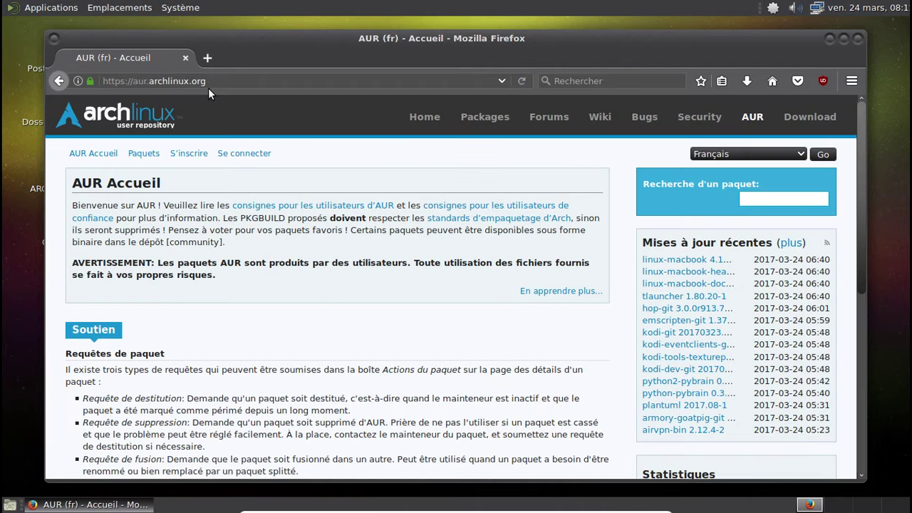
Step: Search the AUR for brisk and open the suggested brisk-menu-git package page
{"action": "left_click", "coordinate": [744, 199]}
{"action": "type", "text": "brisk"}
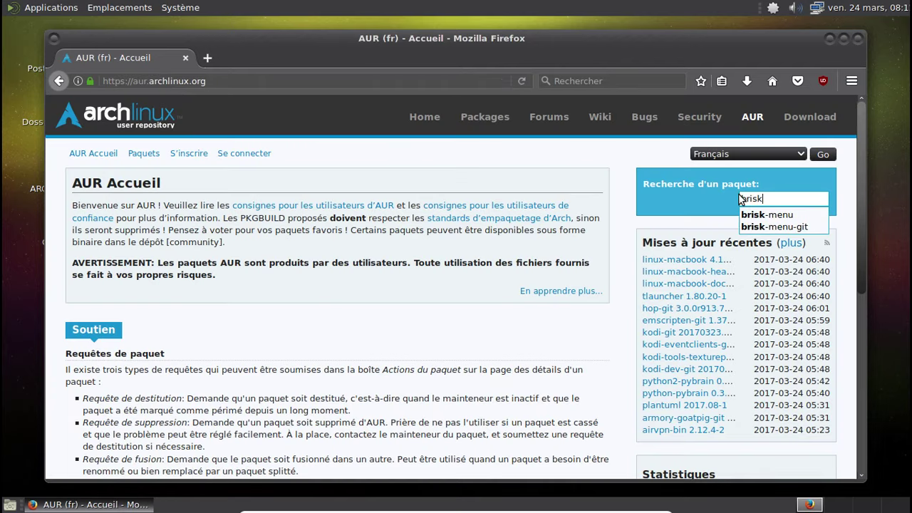
{"action": "key", "text": "Down"}
{"action": "key", "text": "Down"}
{"action": "key", "text": "Return"}
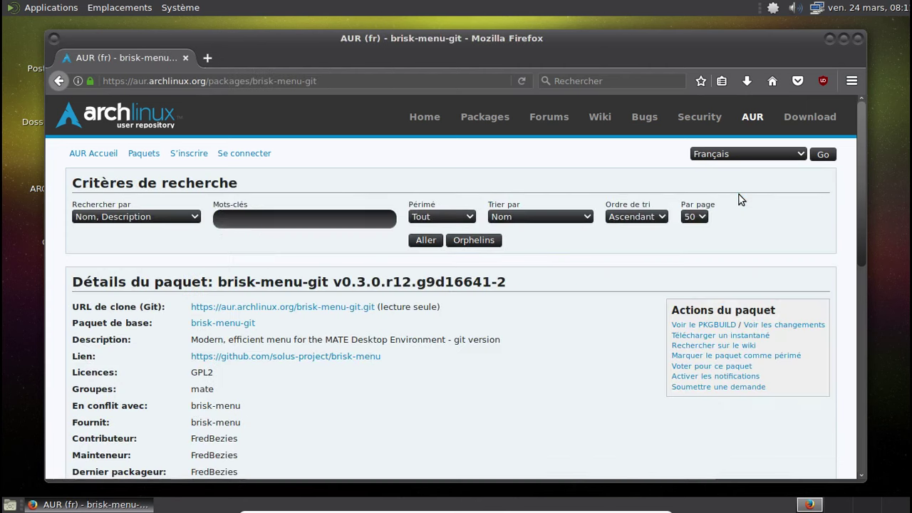
Step: Review the commit history of the solus-project/brisk-menu GitHub repository linked from the package page, and close the browser
{"action": "middle_click", "coordinate": [377, 357]}
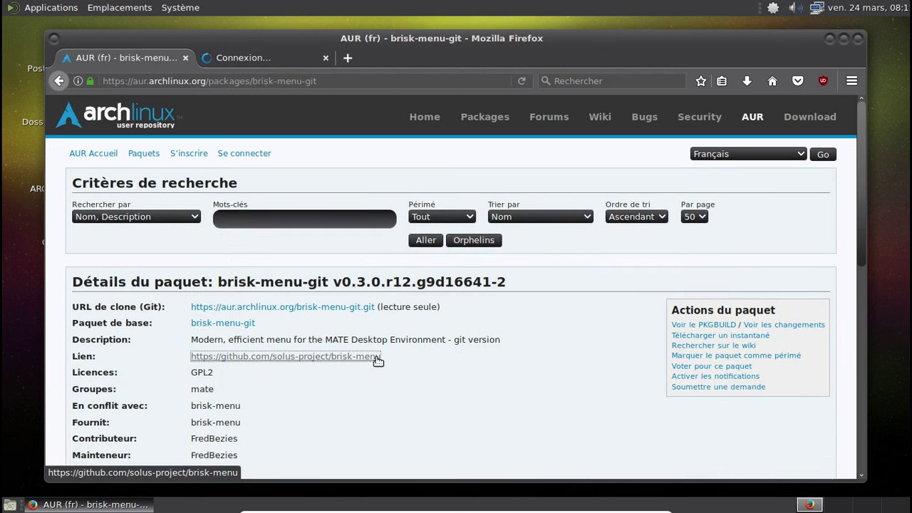
{"action": "left_click", "coordinate": [271, 57]}
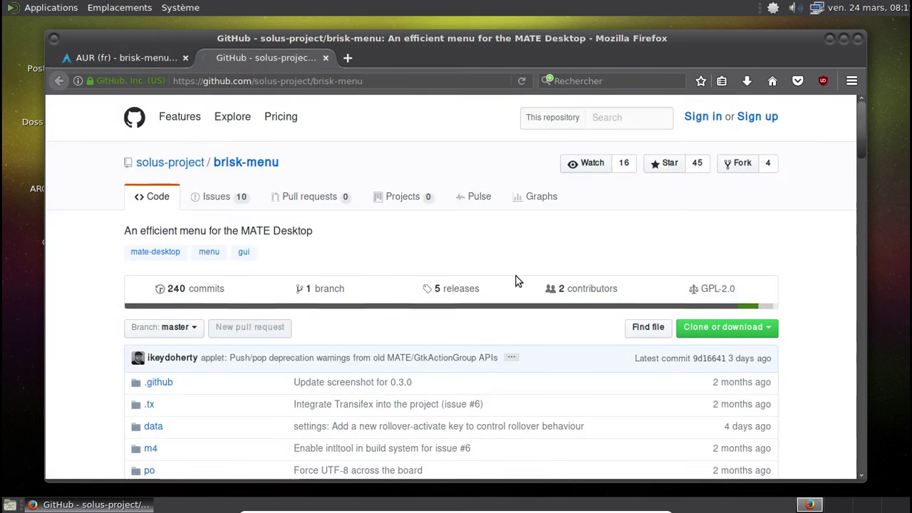
{"action": "scroll", "coordinate": [517, 279], "scroll_direction": "down", "scroll_amount": 3}
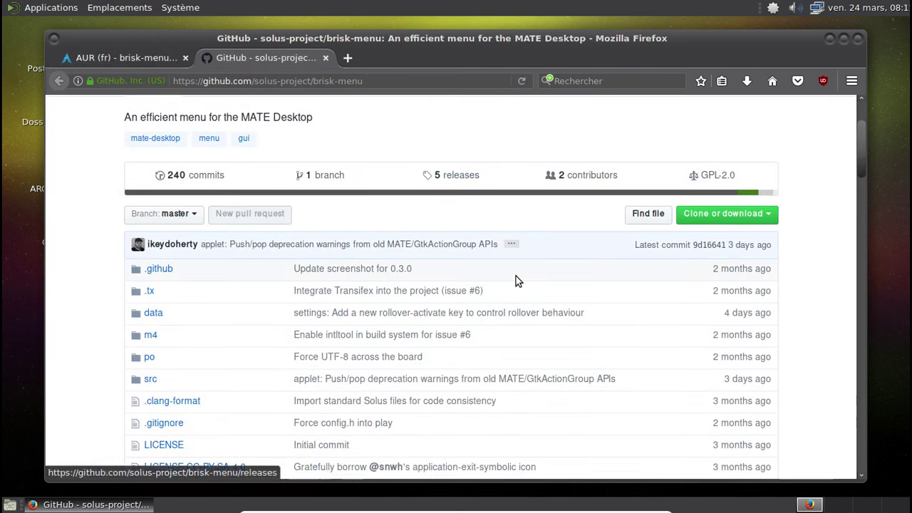
{"action": "left_click", "coordinate": [194, 179]}
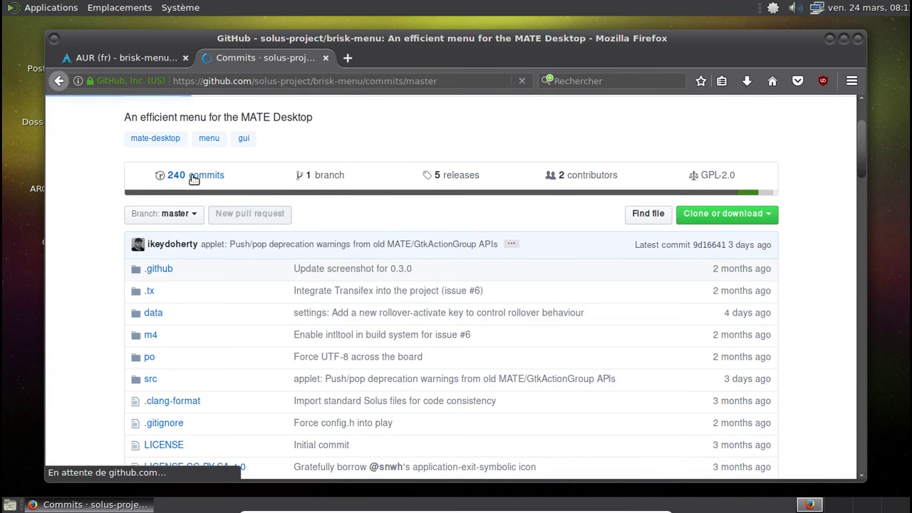
{"action": "scroll", "coordinate": [525, 250], "scroll_direction": "down", "scroll_amount": 2}
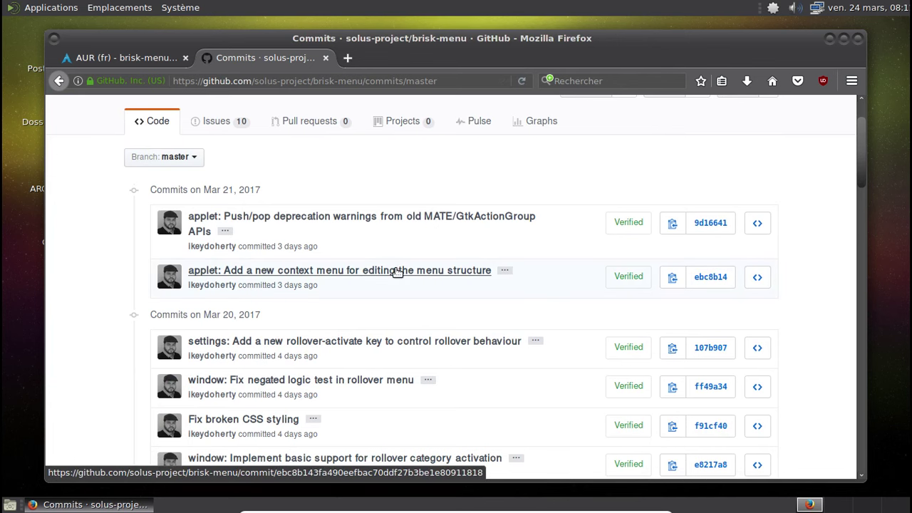
{"action": "mouse_move", "coordinate": [397, 272]}
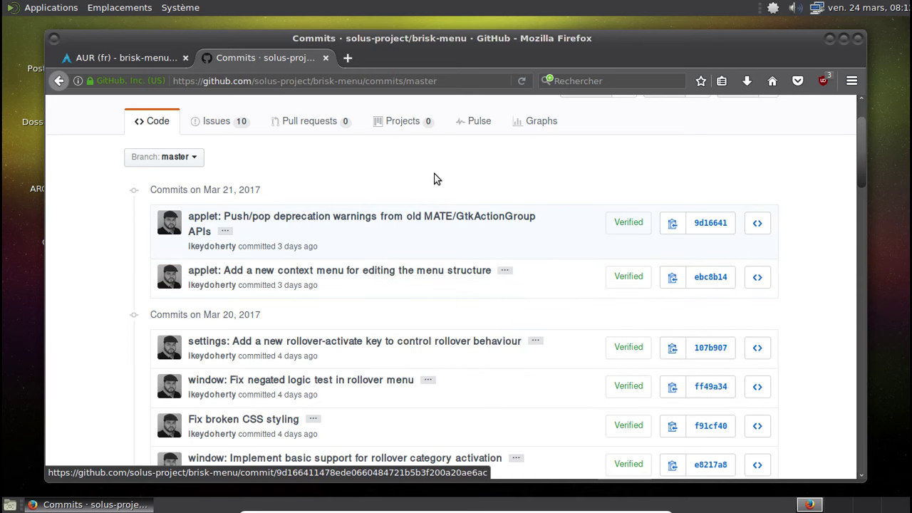
{"action": "left_click", "coordinate": [326, 58]}
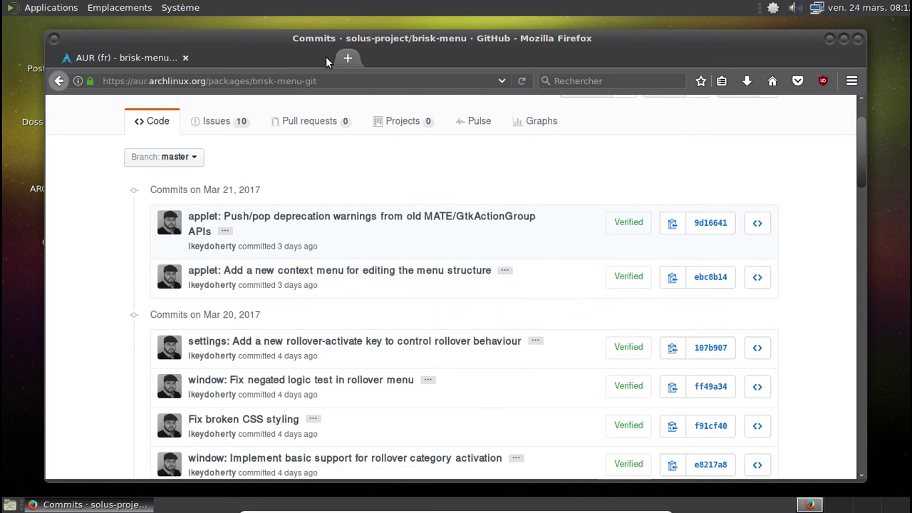
{"action": "left_click", "coordinate": [858, 39]}
Step: Open the graphical package manager (Gestionnaire de paquets) and search its AUR packages for brisk
{"action": "left_click", "coordinate": [774, 10]}
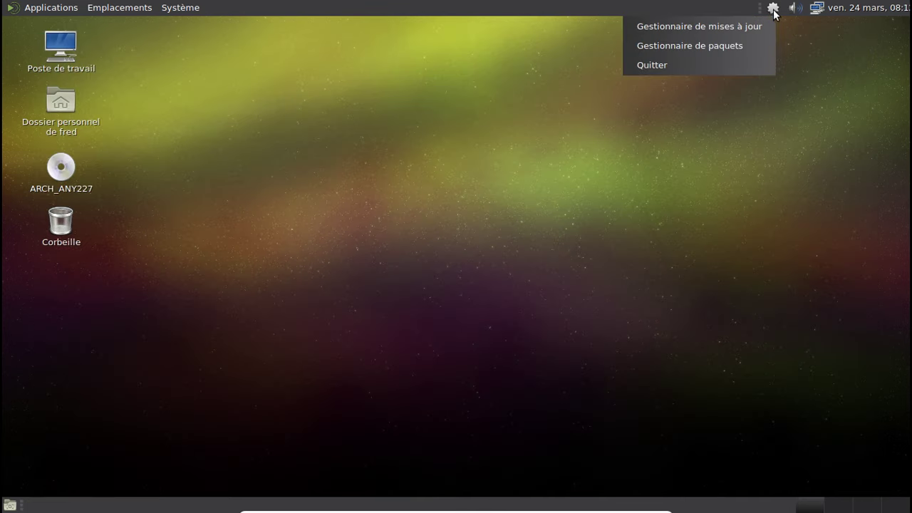
{"action": "left_click", "coordinate": [719, 44]}
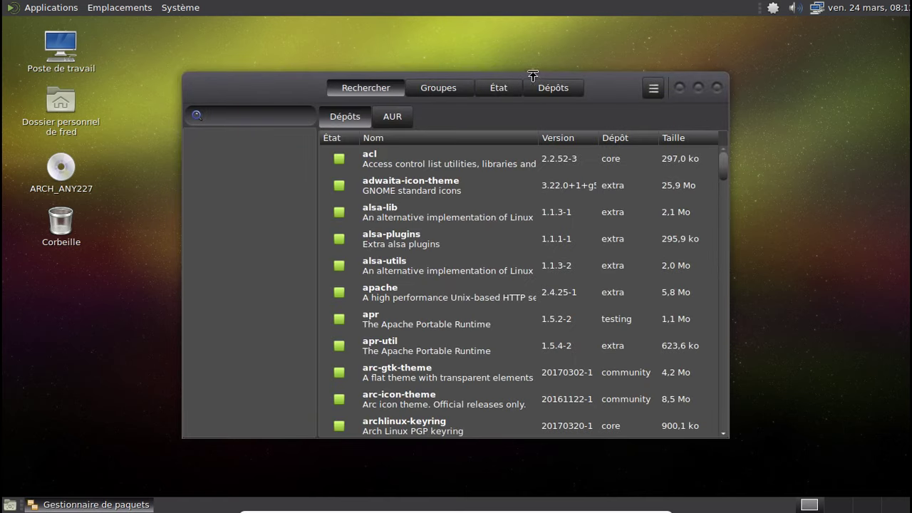
{"action": "left_click", "coordinate": [387, 116]}
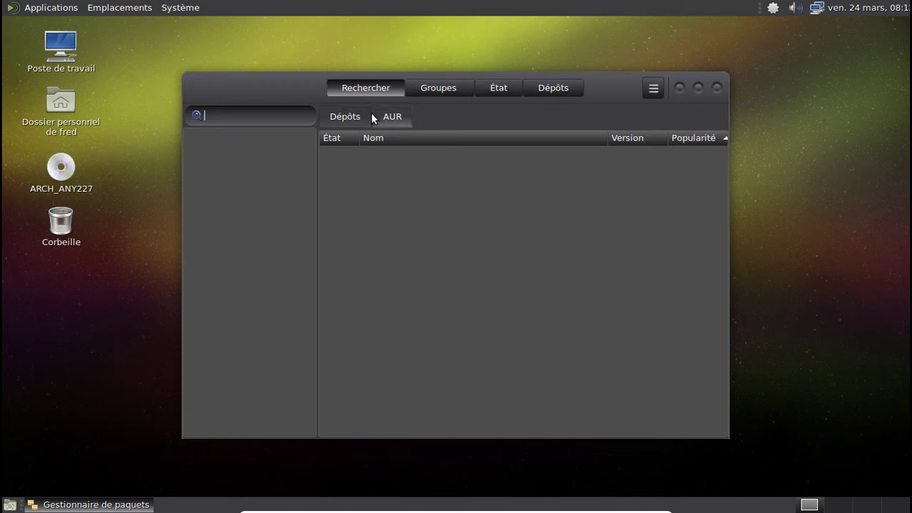
{"action": "left_click", "coordinate": [250, 115]}
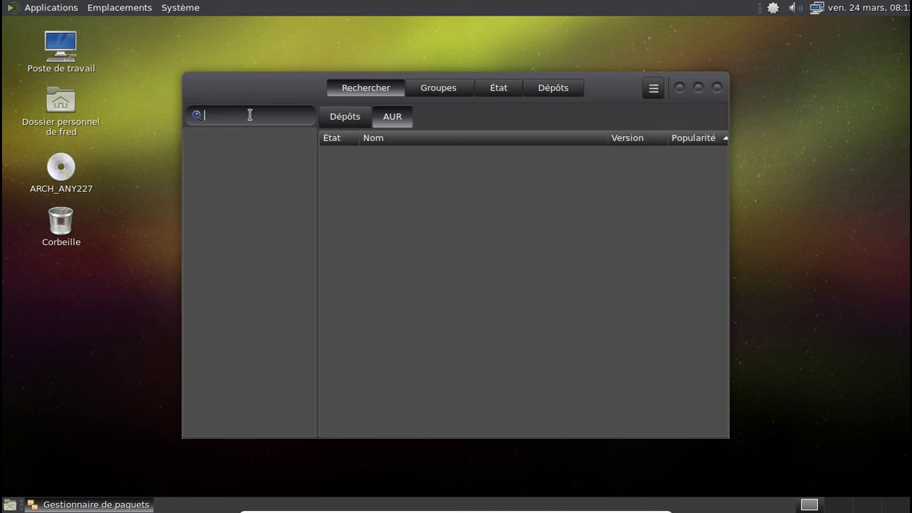
{"action": "type", "text": "brisk"}
{"action": "key", "text": "Return"}
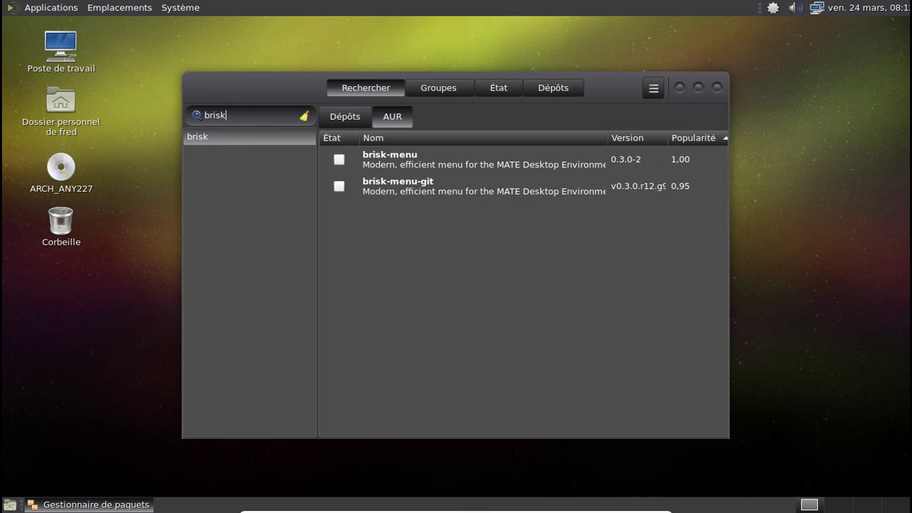
Step: Mark brisk-menu-git for installation, validate the transaction summary and authenticate with the account password
{"action": "left_click", "coordinate": [340, 186]}
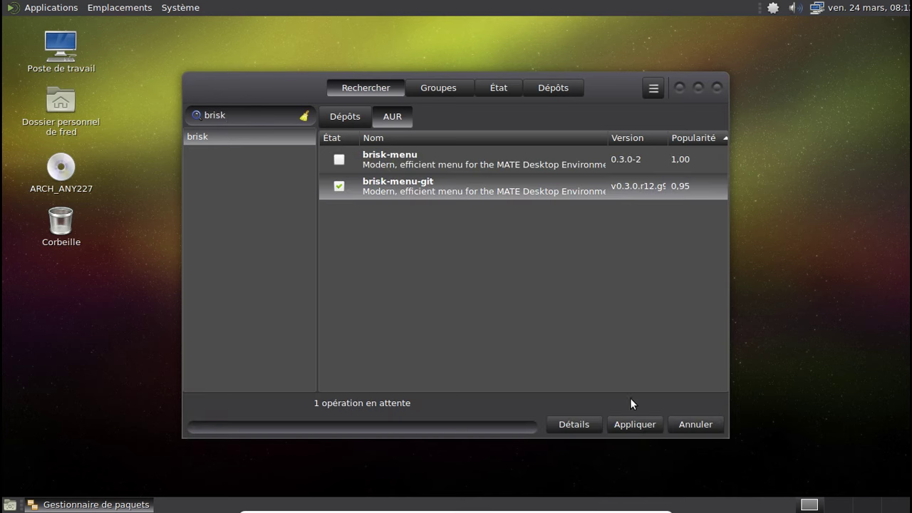
{"action": "left_click", "coordinate": [635, 424]}
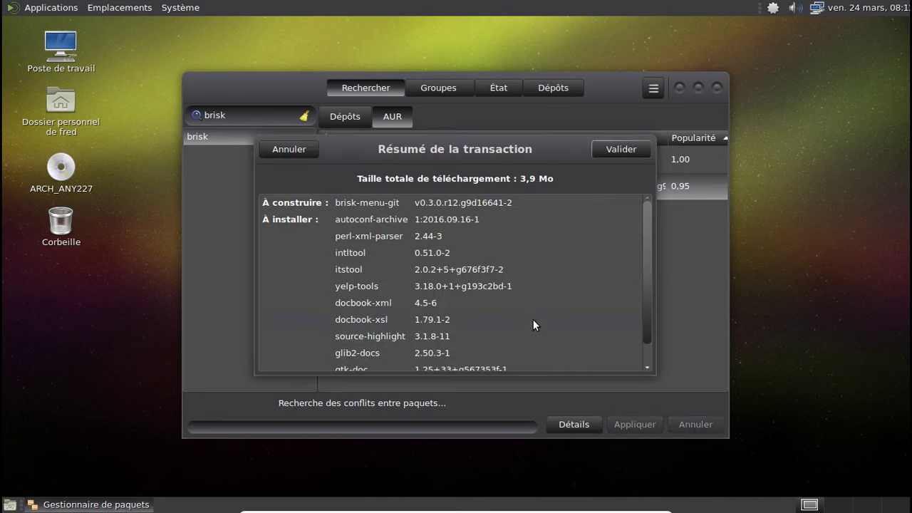
{"action": "left_click_drag", "start_coordinate": [646, 231], "coordinate": [647, 192]}
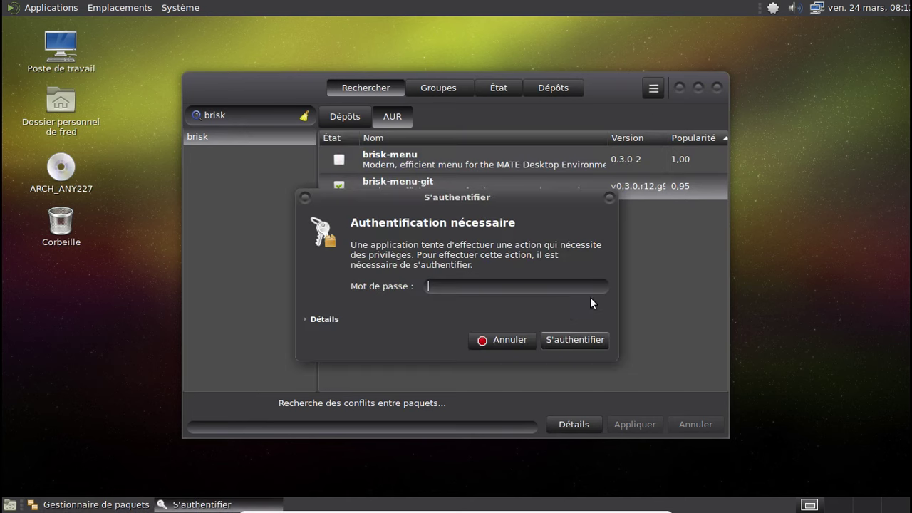
{"action": "type", "text": "*********"}
{"action": "key", "text": "Return"}
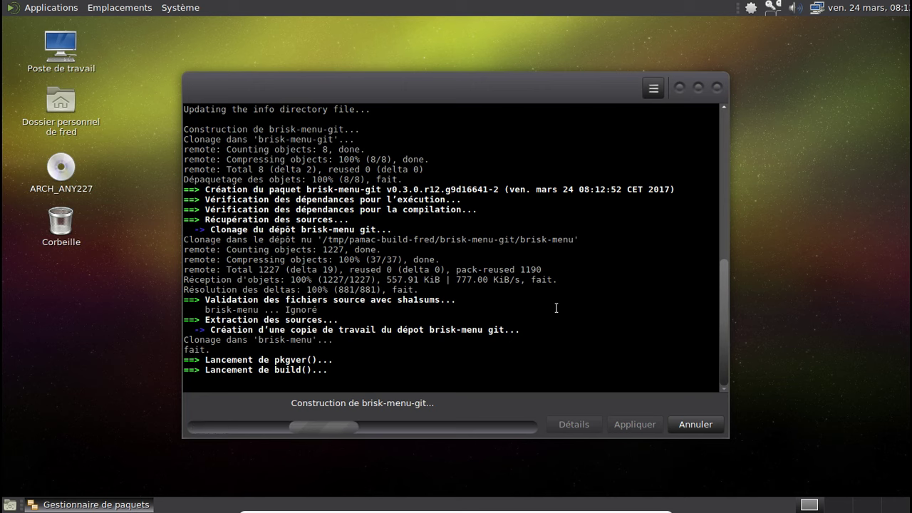
{"action": "left_click", "coordinate": [119, 7]}
{"action": "mouse_move", "coordinate": [199, 16]}
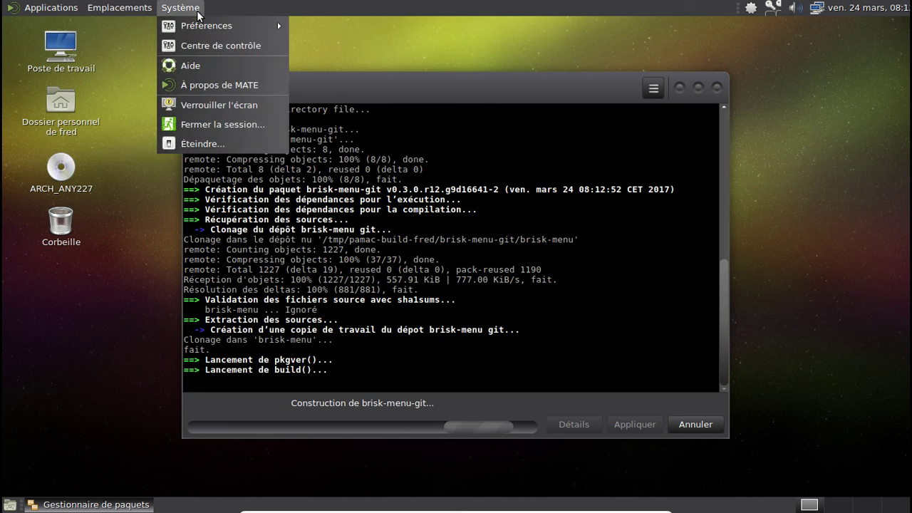
{"action": "mouse_move", "coordinate": [15, 5]}
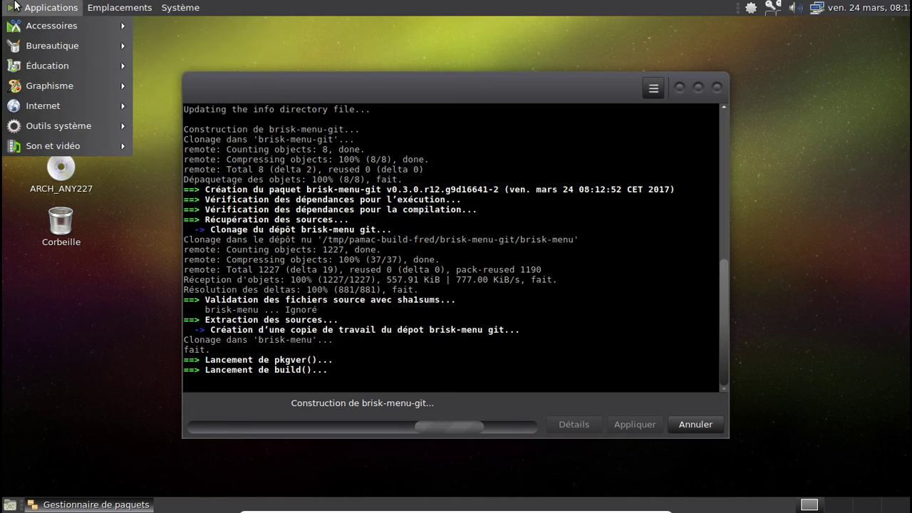
{"action": "left_click", "coordinate": [86, 256]}
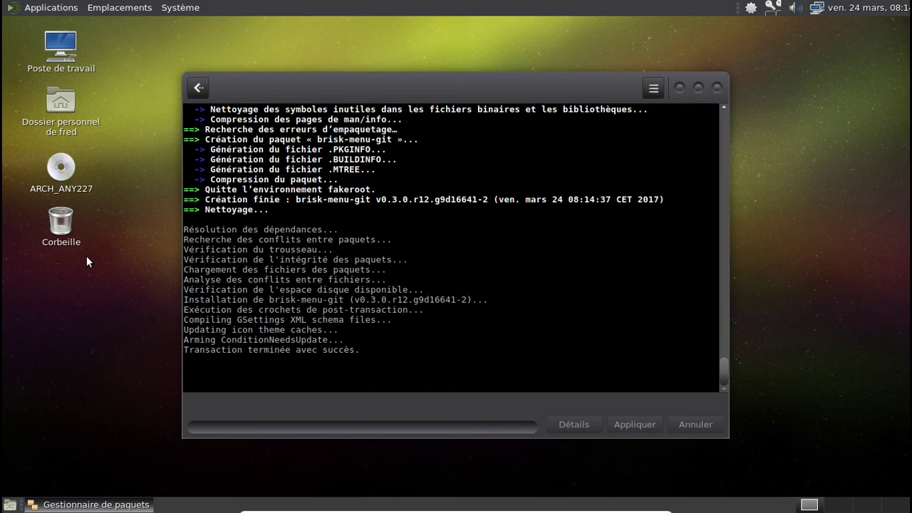
Step: Mark the orphan package gnome-common for removal in the package manager and apply the transaction
{"action": "left_click", "coordinate": [198, 88]}
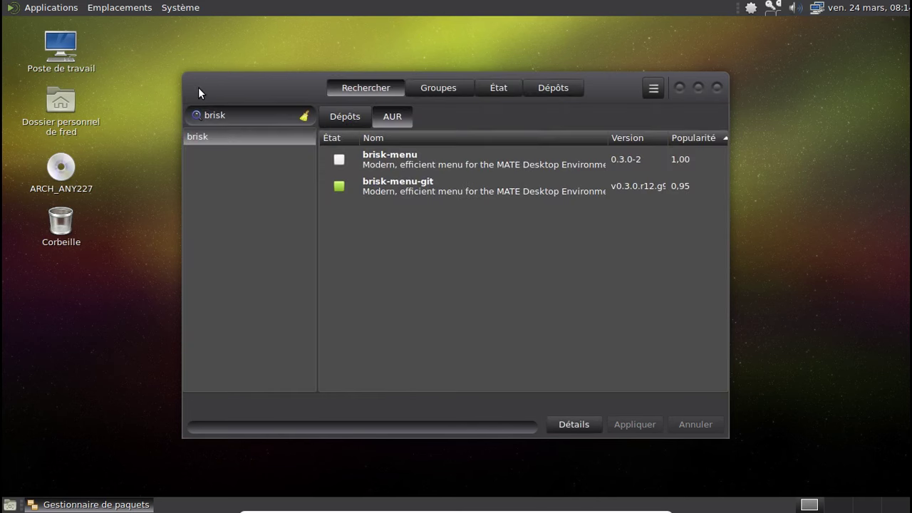
{"action": "left_click", "coordinate": [499, 88]}
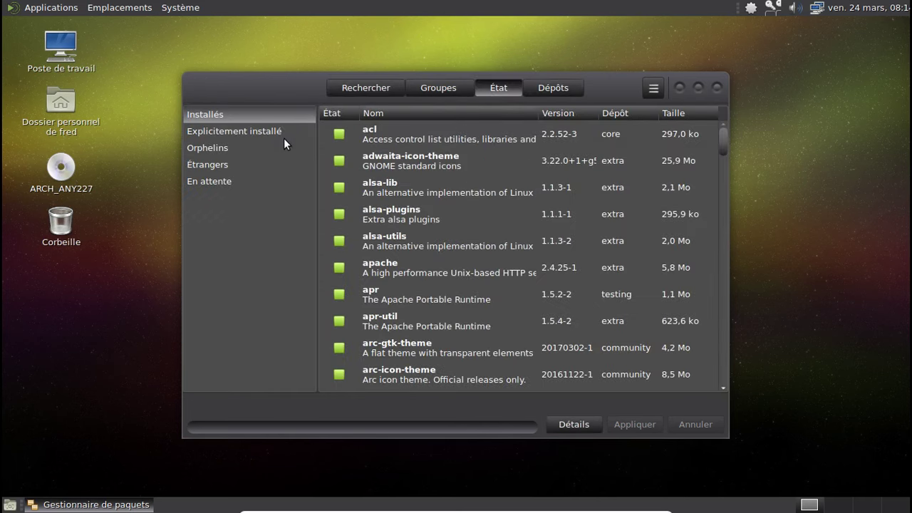
{"action": "left_click", "coordinate": [244, 147]}
{"action": "left_click", "coordinate": [346, 134]}
{"action": "right_click", "coordinate": [345, 134]}
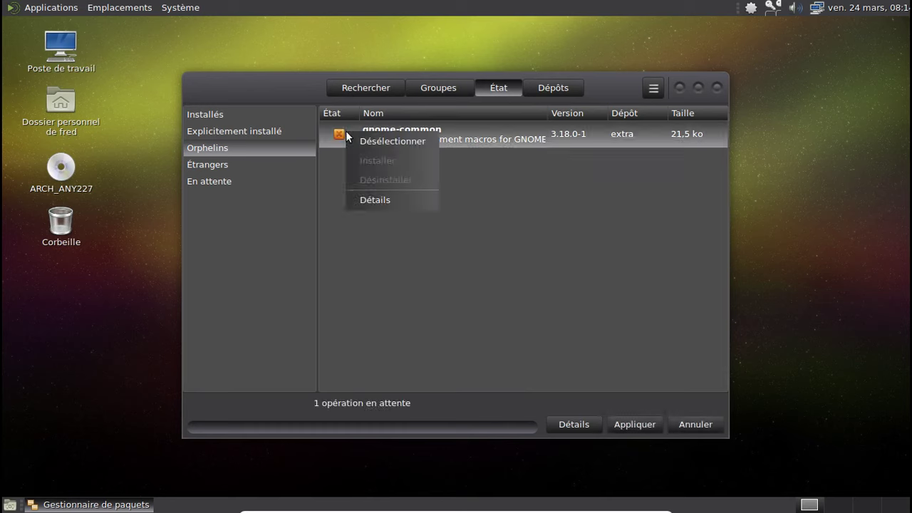
{"action": "left_click", "coordinate": [504, 196]}
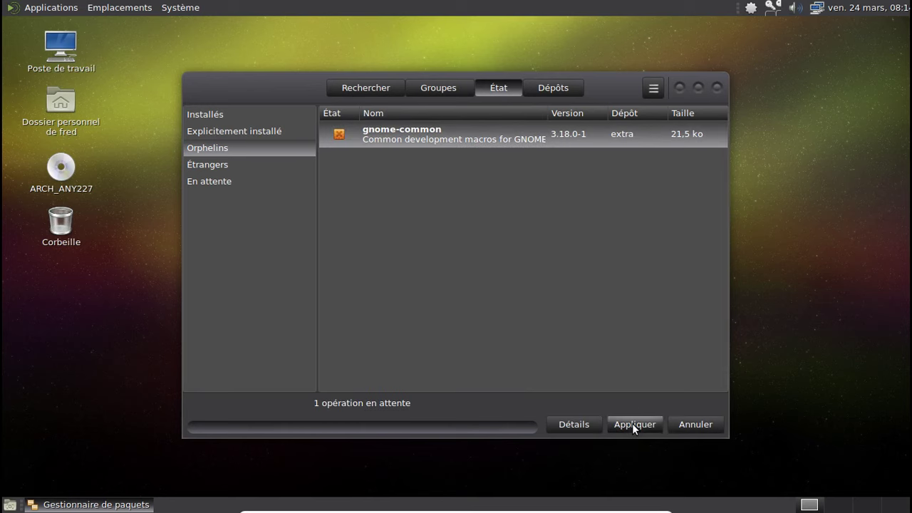
{"action": "left_click", "coordinate": [632, 423]}
{"action": "left_click", "coordinate": [610, 149]}
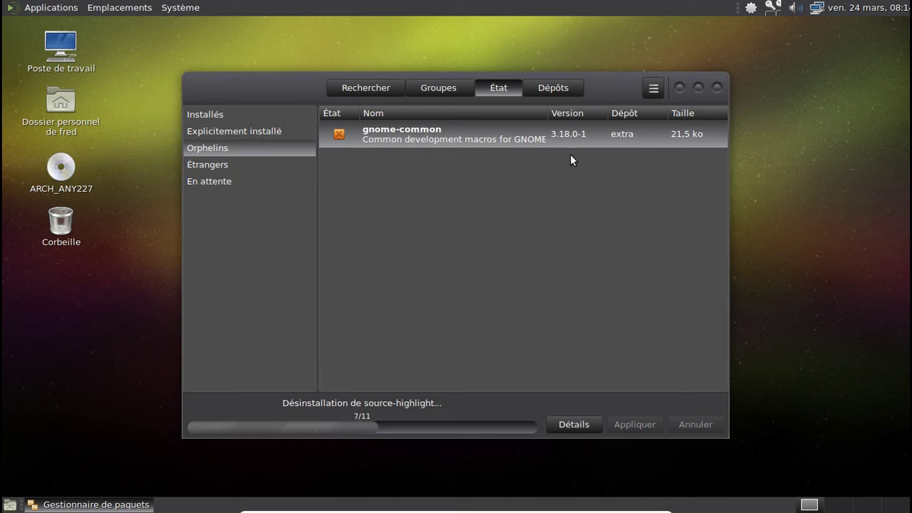
Step: Query the installed package details in Terminal MATE with pacaur -Qi brisk-menu-git, and close the terminal and package manager
{"action": "left_click", "coordinate": [41, 9]}
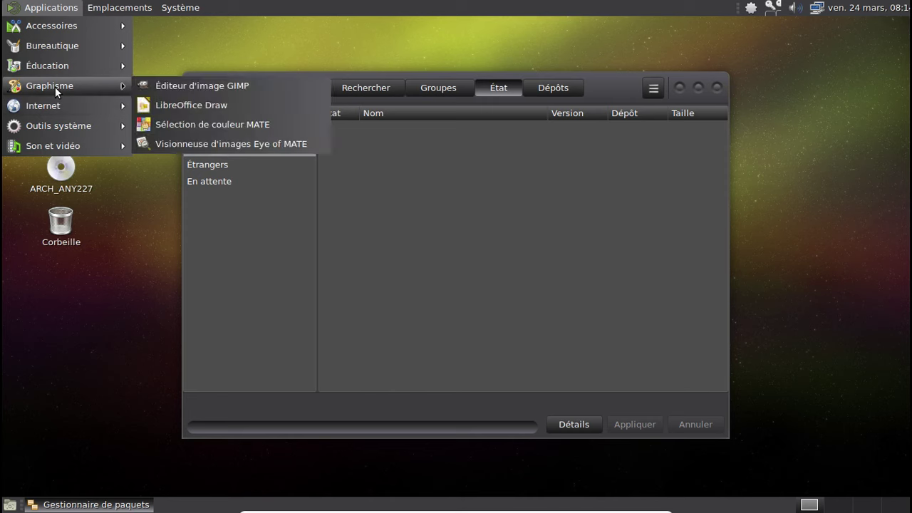
{"action": "mouse_move", "coordinate": [59, 124]}
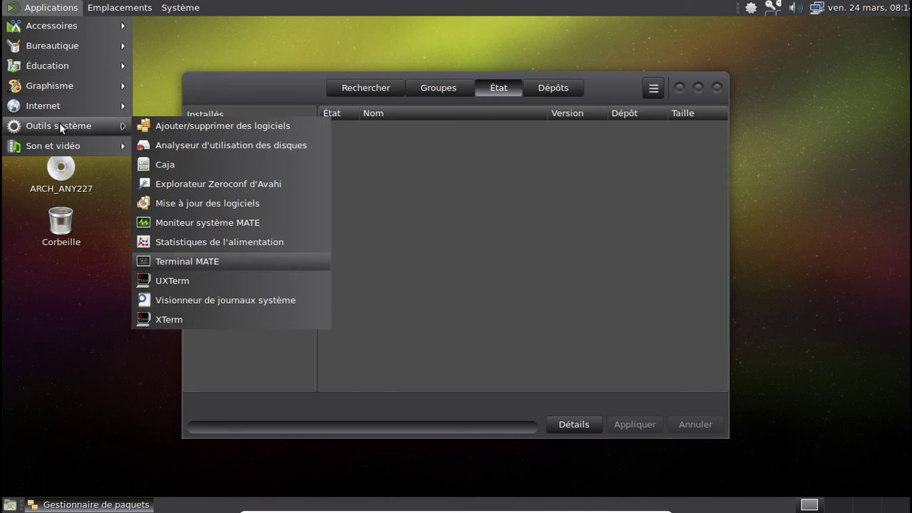
{"action": "left_click", "coordinate": [187, 264]}
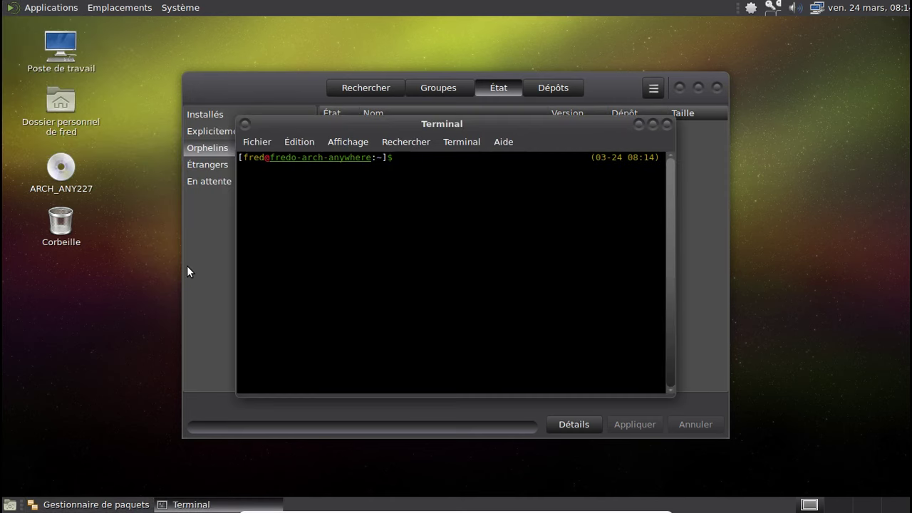
{"action": "key", "text": "ctrl+plus"}
{"action": "key", "text": "ctrl+plus"}
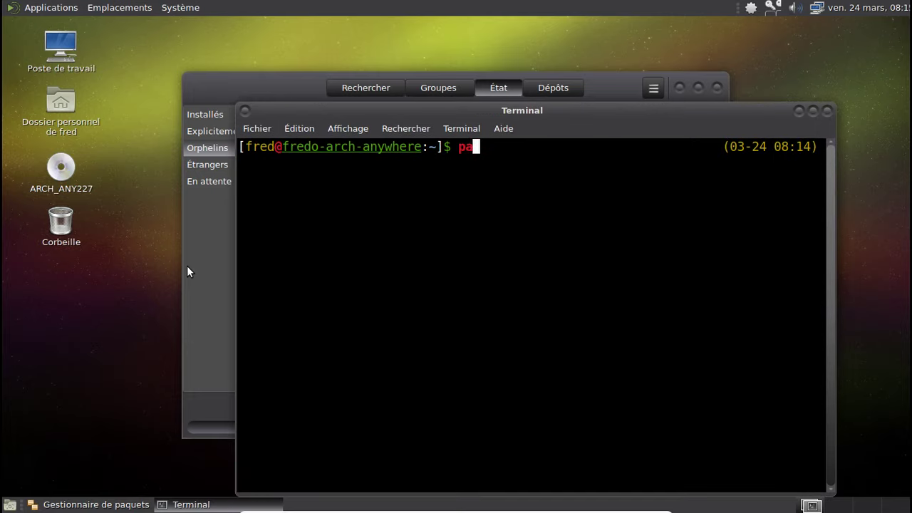
{"action": "type", "text": "pacaur -Qi brisk-menu-git"}
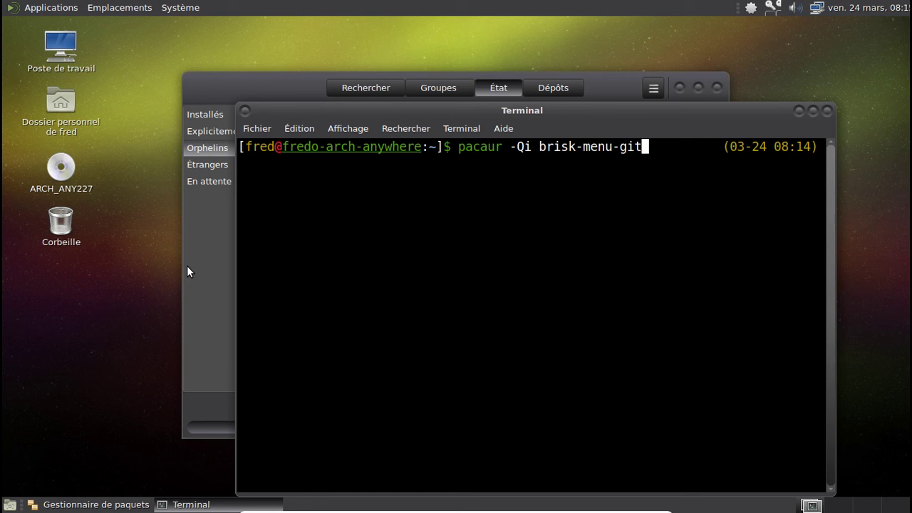
{"action": "key", "text": "Return"}
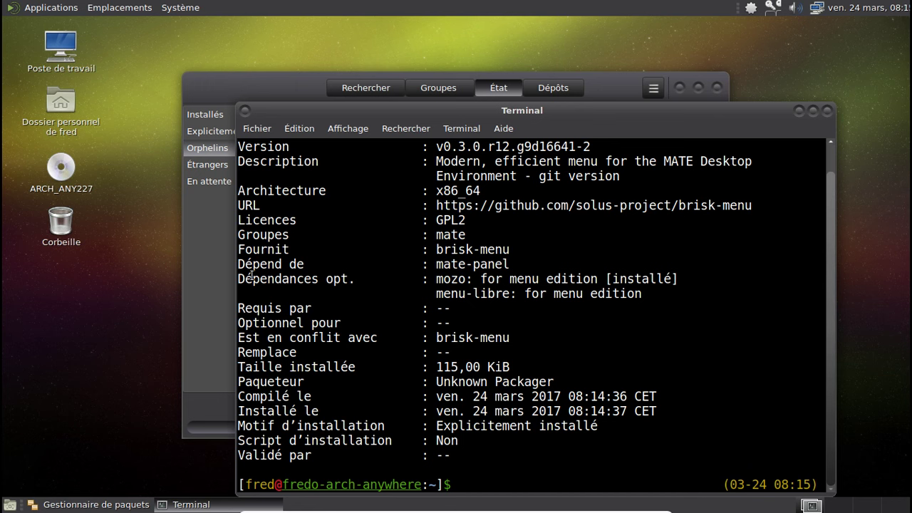
{"action": "scroll", "coordinate": [251, 276], "scroll_direction": "up", "scroll_amount": 1}
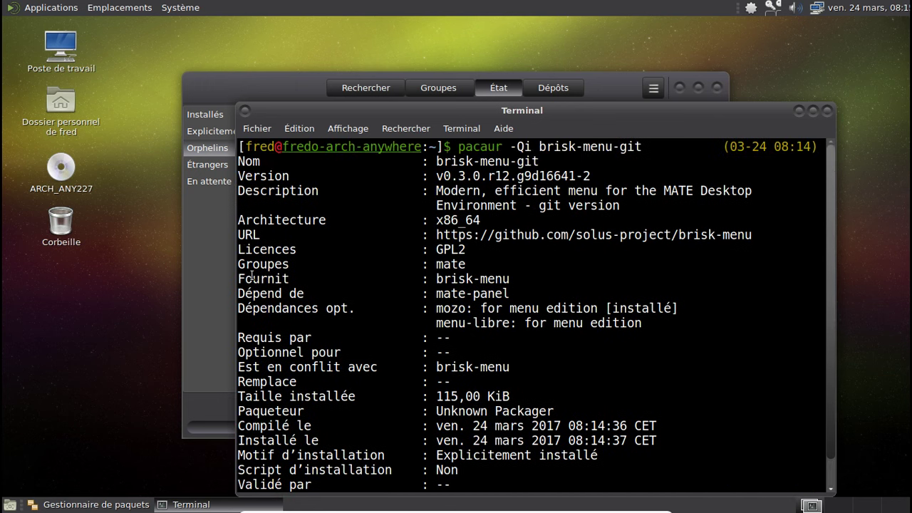
{"action": "scroll", "coordinate": [251, 276], "scroll_direction": "down", "scroll_amount": 1}
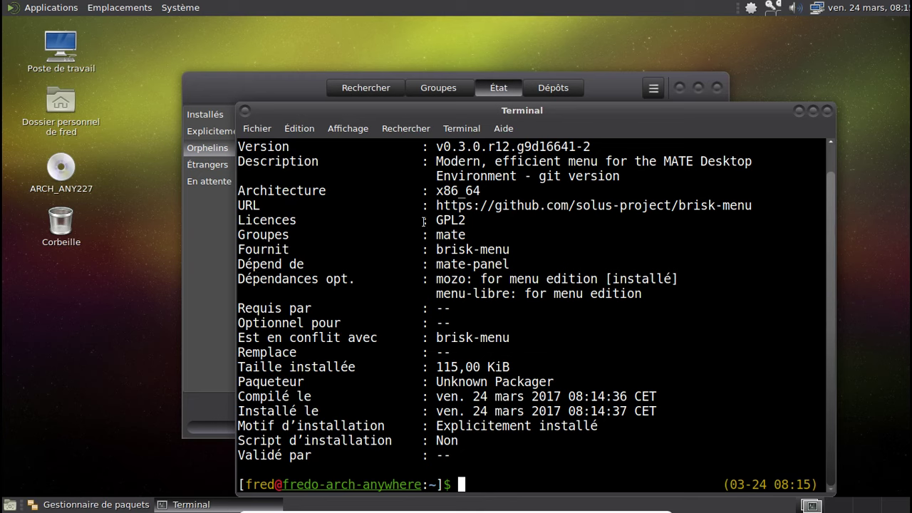
{"action": "left_click", "coordinate": [827, 112]}
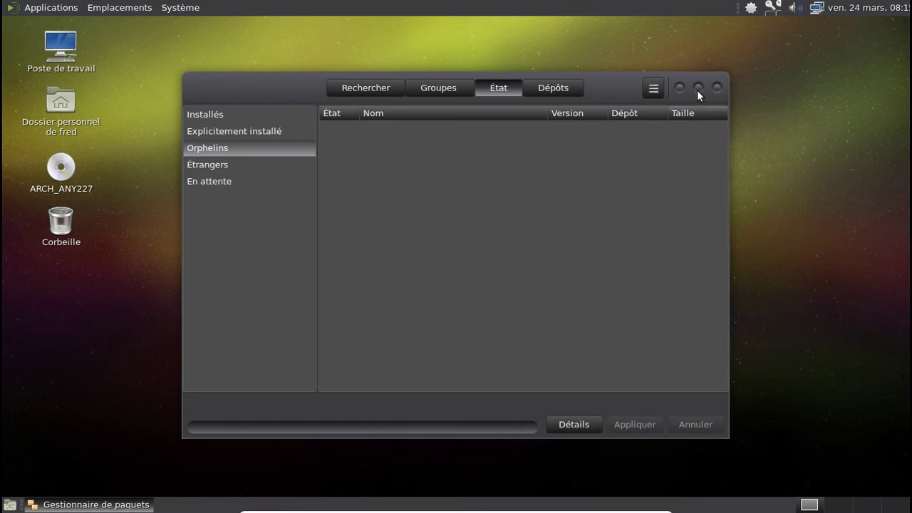
{"action": "left_click", "coordinate": [719, 88]}
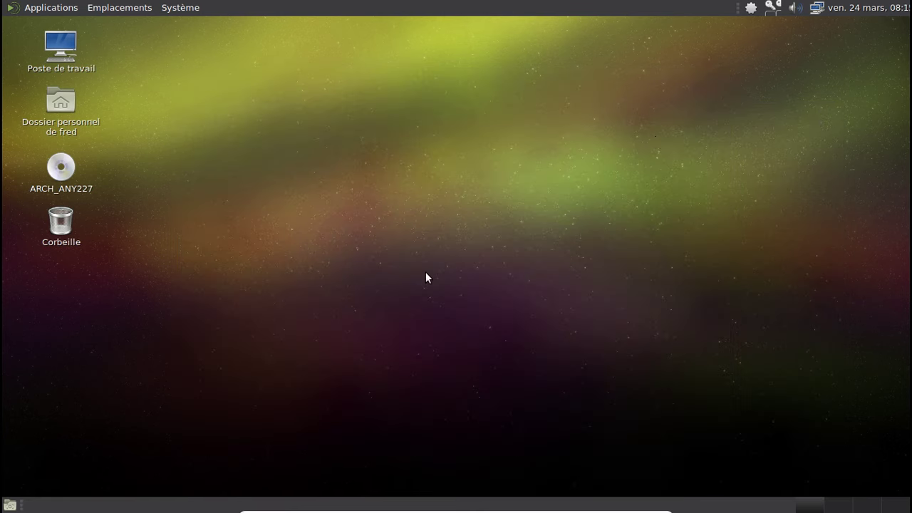
Step: Add the Brisk Menu applet to the desktop's upper panel and remove the classic Applications/Emplacements/Système menu bar from it
{"action": "right_click", "coordinate": [232, 7]}
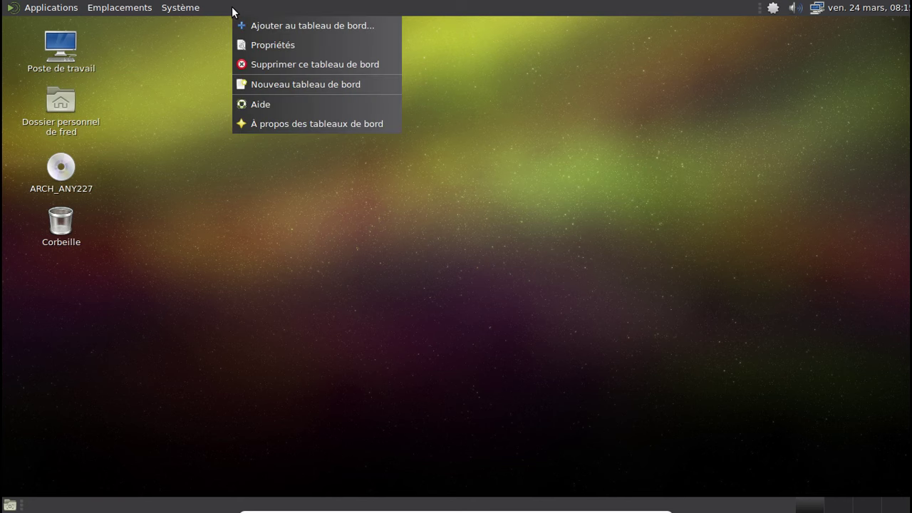
{"action": "left_click", "coordinate": [264, 25]}
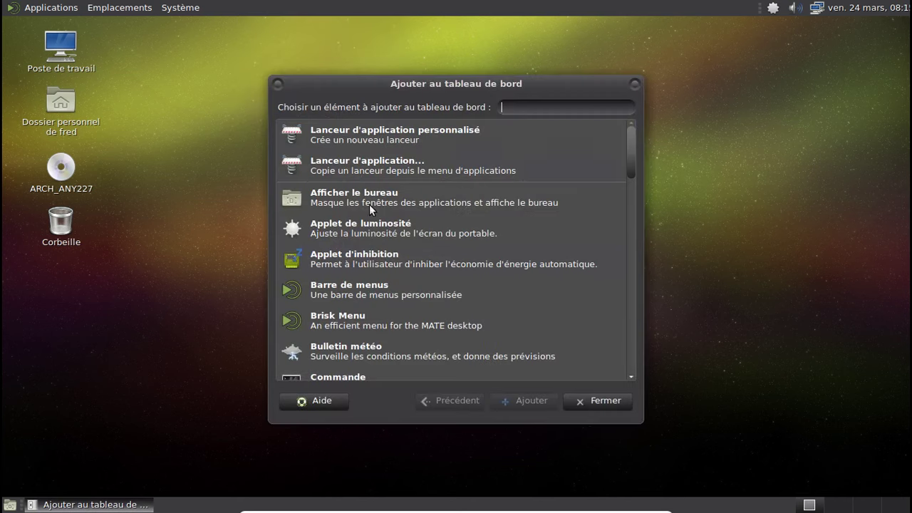
{"action": "left_click", "coordinate": [390, 302]}
{"action": "left_click", "coordinate": [390, 317]}
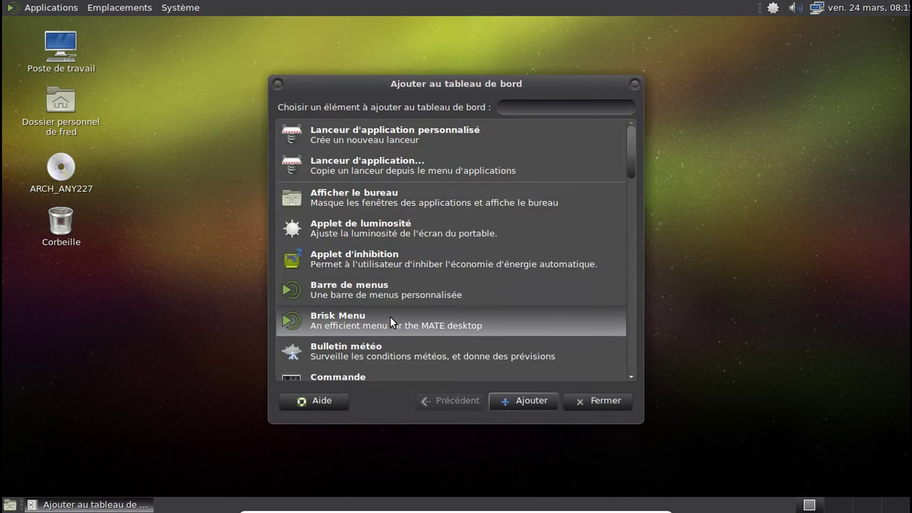
{"action": "left_click", "coordinate": [538, 403]}
{"action": "left_click", "coordinate": [595, 399]}
{"action": "right_click", "coordinate": [92, 10]}
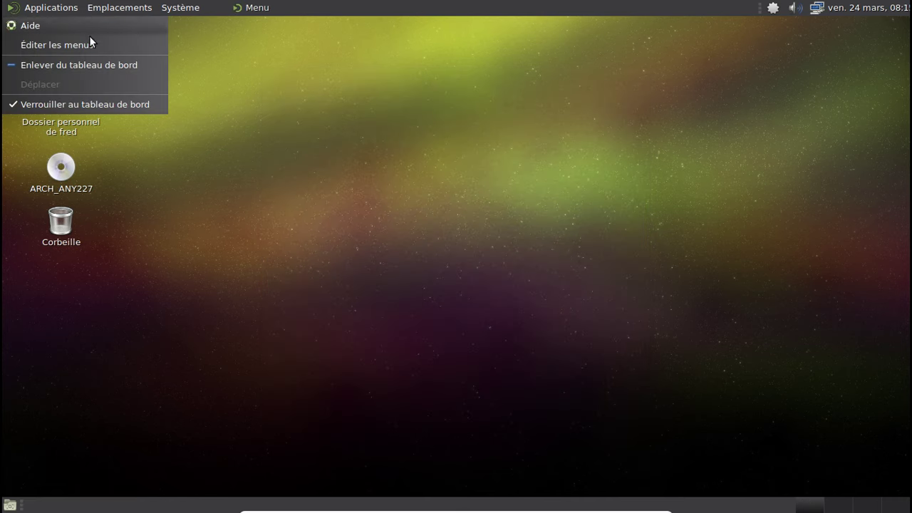
{"action": "left_click", "coordinate": [65, 67]}
Step: Move the Brisk Menu applet to the very start of the upper panel and lock it there
{"action": "right_click", "coordinate": [254, 15]}
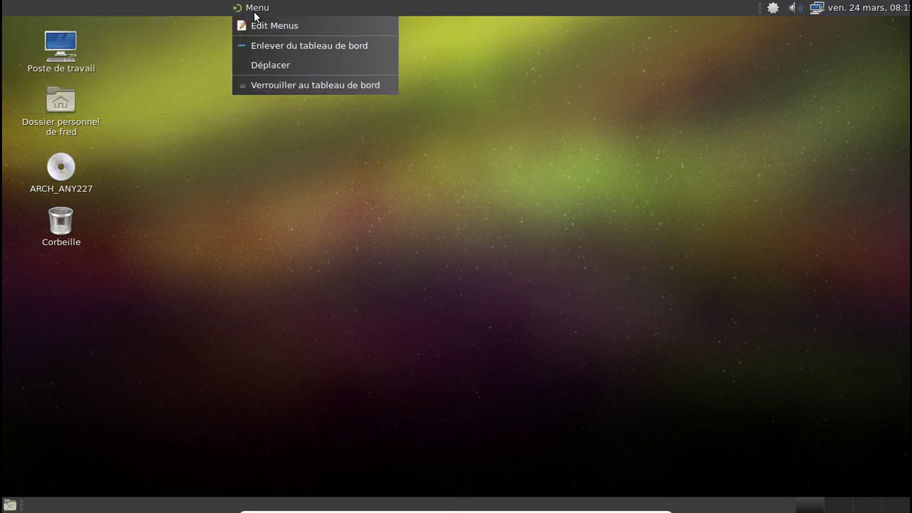
{"action": "left_click", "coordinate": [289, 69]}
{"action": "right_click", "coordinate": [15, 10]}
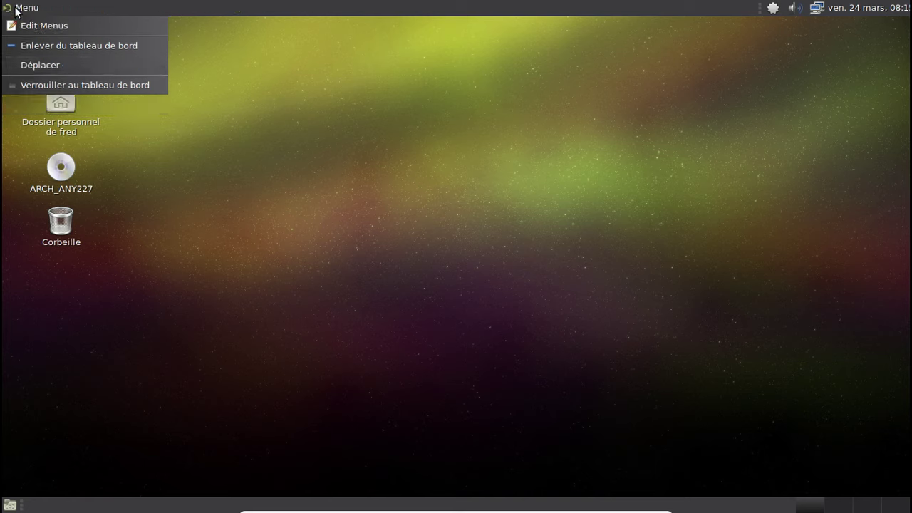
{"action": "left_click", "coordinate": [48, 86]}
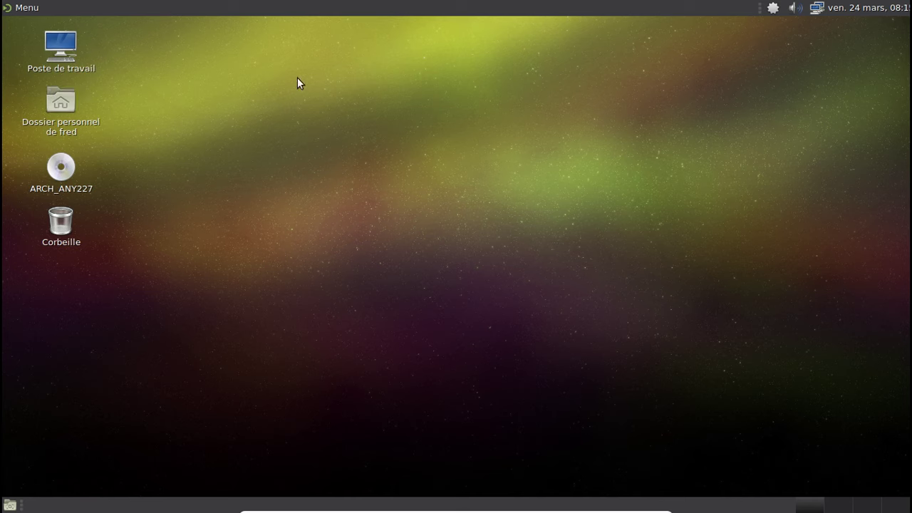
Step: Open Brisk Menu, try its search with "firef", and clear the search text
{"action": "left_click", "coordinate": [26, 10]}
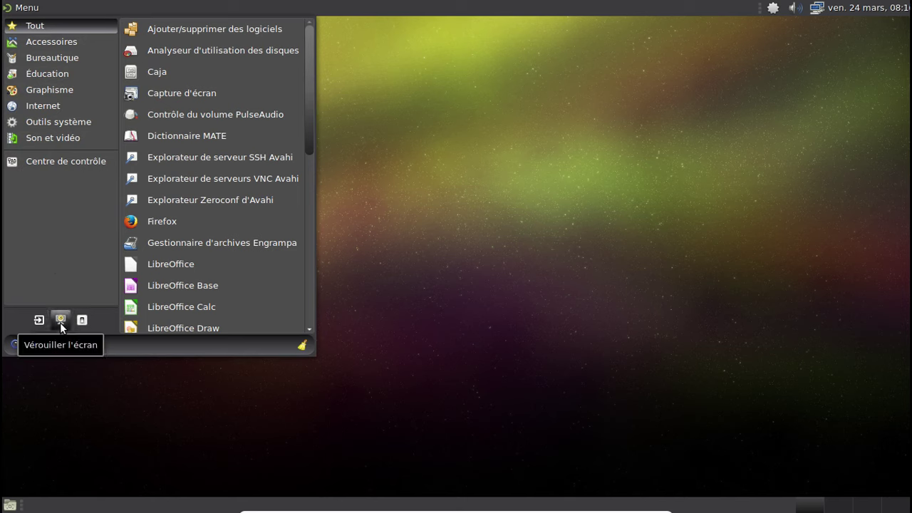
{"action": "left_click", "coordinate": [102, 348]}
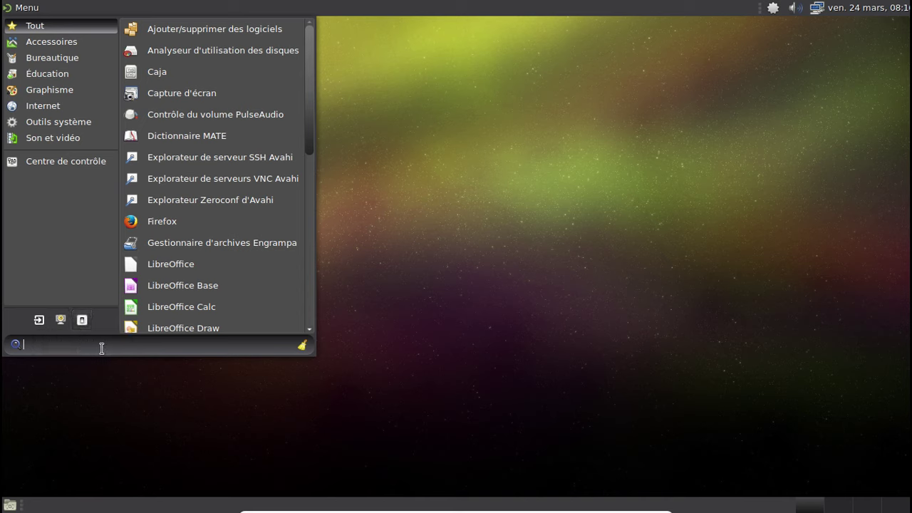
{"action": "type", "text": "firef"}
{"action": "key", "text": "BackSpace"}
{"action": "key", "text": "BackSpace"}
{"action": "key", "text": "BackSpace"}
{"action": "key", "text": "BackSpace"}
{"action": "key", "text": "BackSpace"}
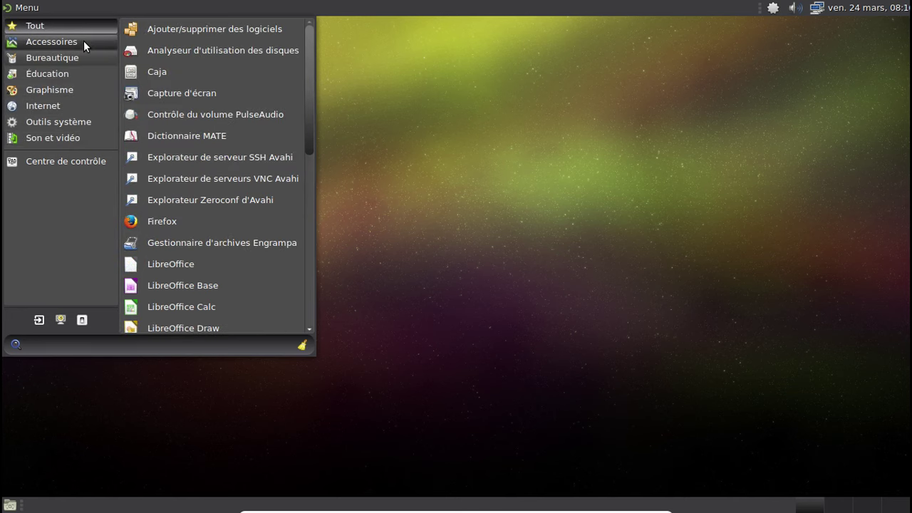
Step: Browse the Brisk Menu categories and launch Terminal MATE from the Tout list
{"action": "mouse_move", "coordinate": [80, 55]}
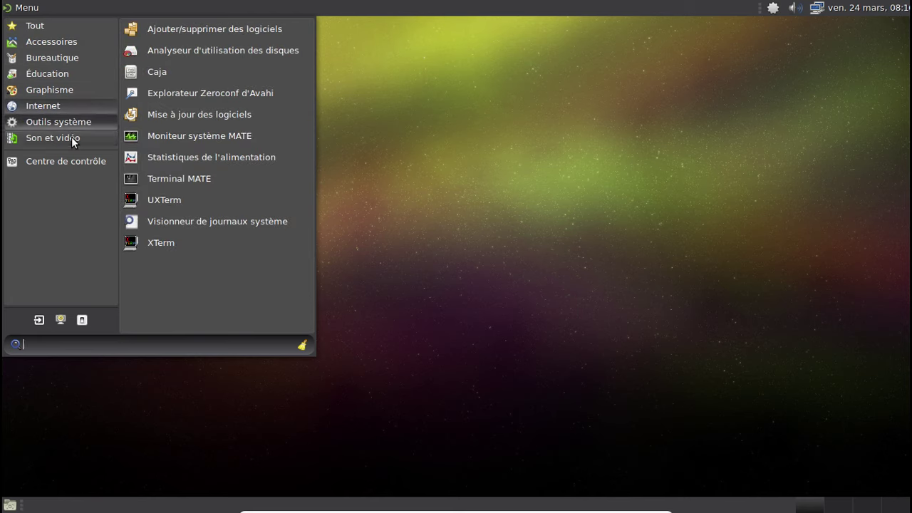
{"action": "mouse_move", "coordinate": [72, 138]}
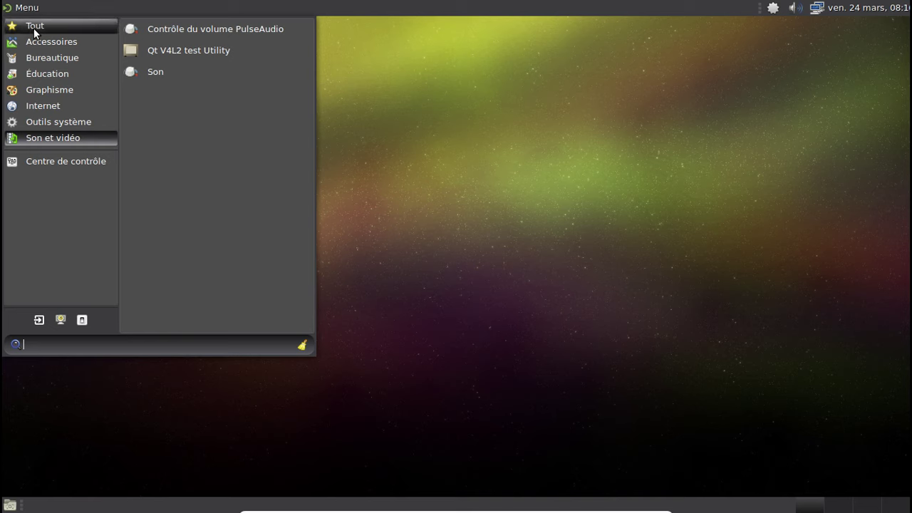
{"action": "mouse_move", "coordinate": [33, 28]}
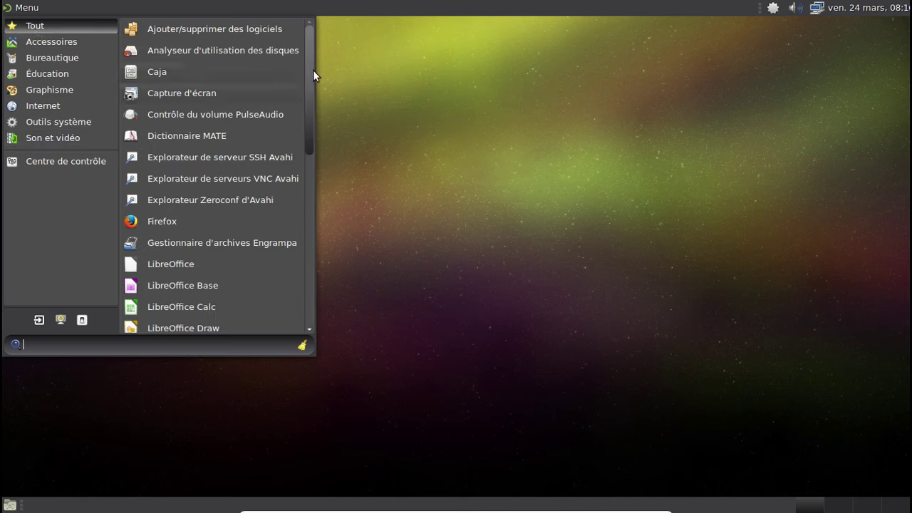
{"action": "left_click_drag", "start_coordinate": [311, 70], "coordinate": [302, 255]}
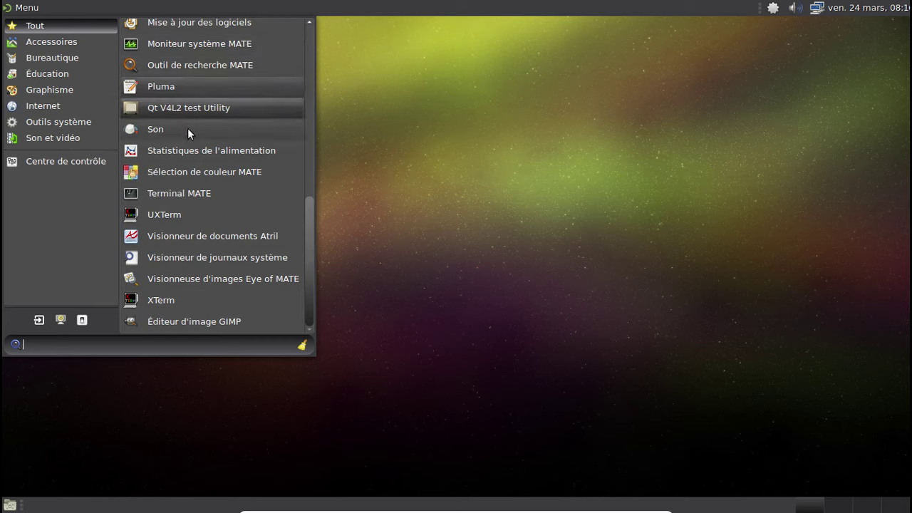
{"action": "left_click", "coordinate": [174, 193]}
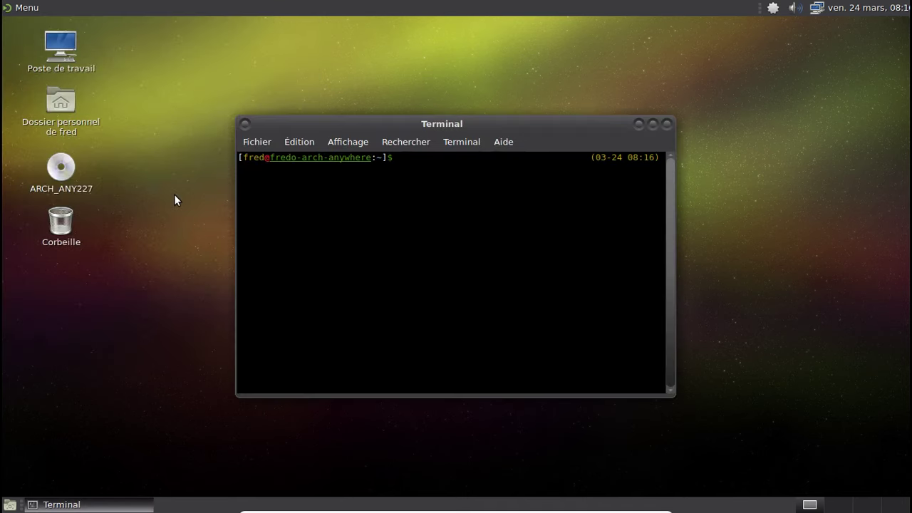
Step: Check the Internet category in Brisk Menu, open its menu editor and review the Logiciels and Système menu entries
{"action": "left_click", "coordinate": [30, 9]}
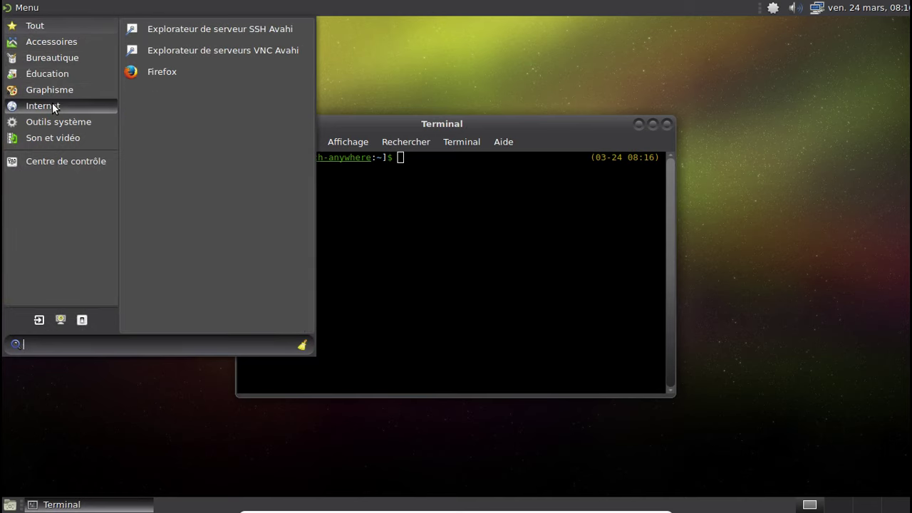
{"action": "left_click", "coordinate": [35, 7]}
{"action": "right_click", "coordinate": [35, 7]}
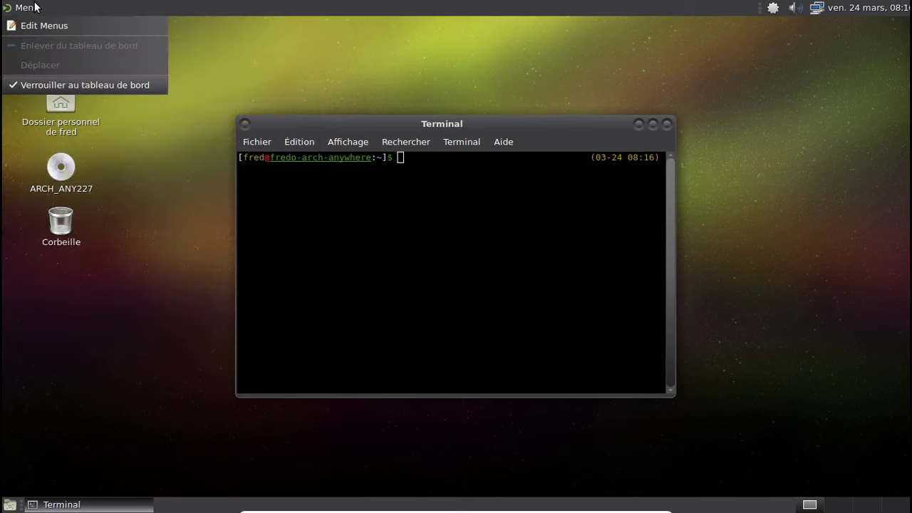
{"action": "left_click", "coordinate": [40, 26]}
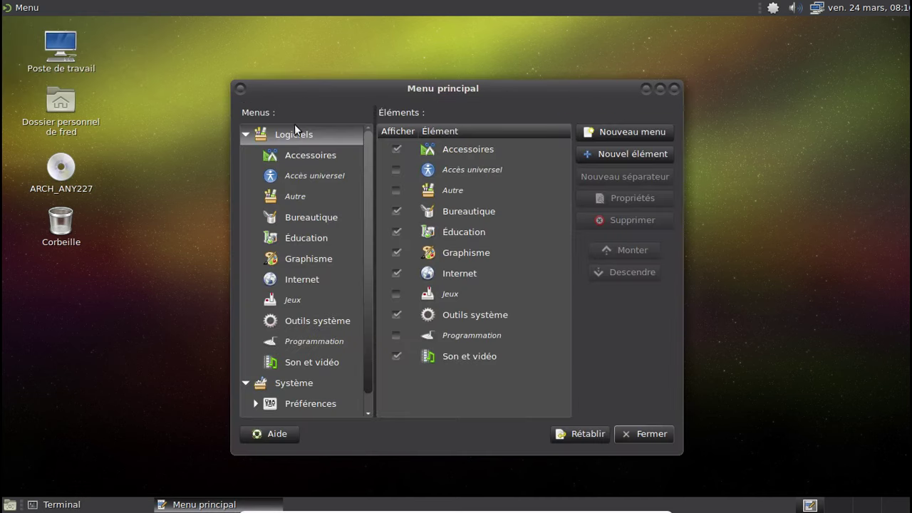
{"action": "scroll", "coordinate": [362, 175], "scroll_direction": "down", "scroll_amount": 1}
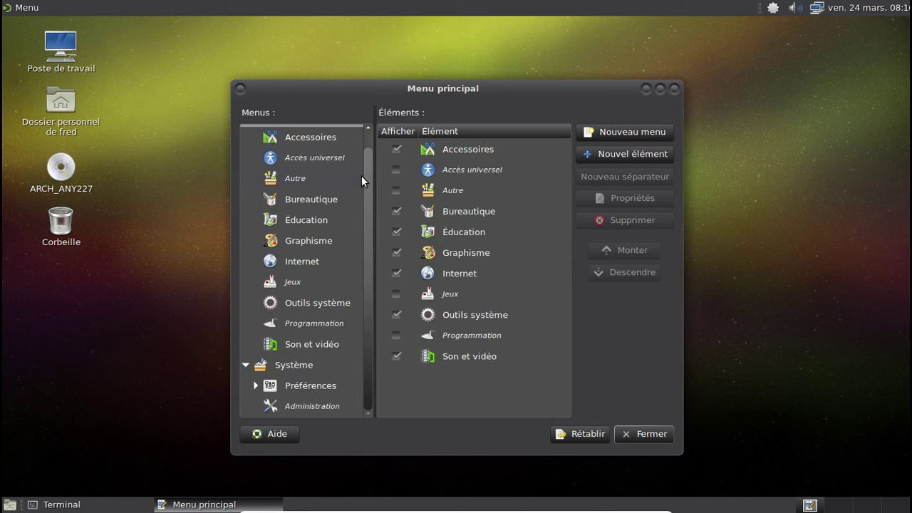
{"action": "scroll", "coordinate": [361, 175], "scroll_direction": "up", "scroll_amount": 1}
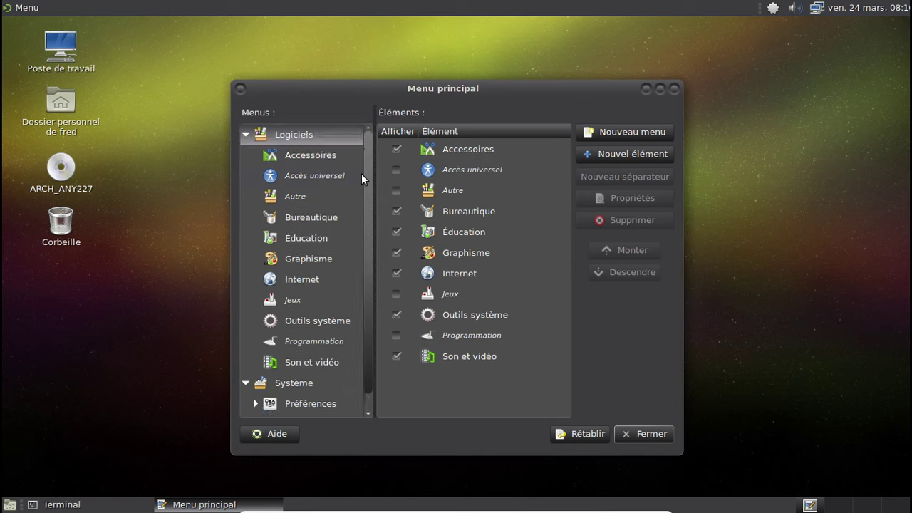
Step: Review the menu editor's entries for Outils système, Internet, Graphisme, Éducation, Bureautique, Autre and Accès universel
{"action": "left_click", "coordinate": [311, 322]}
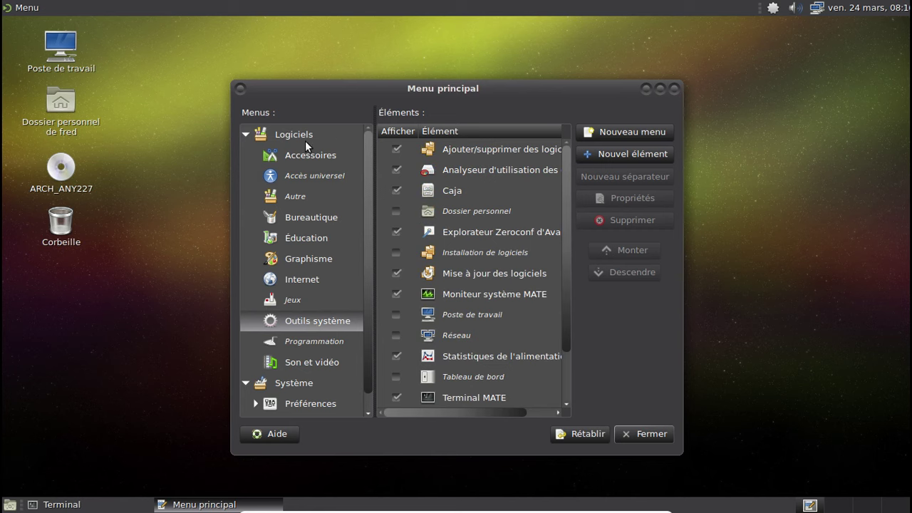
{"action": "scroll", "coordinate": [490, 209], "scroll_direction": "down", "scroll_amount": 2}
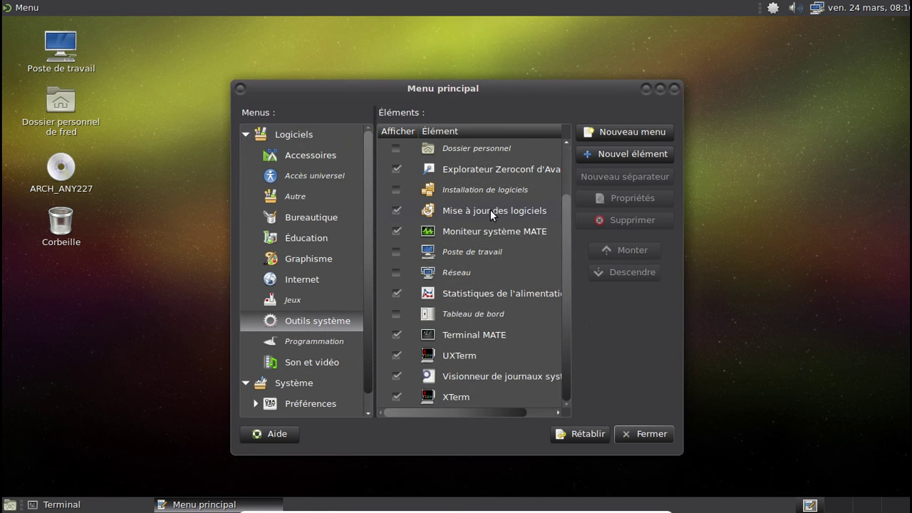
{"action": "scroll", "coordinate": [490, 213], "scroll_direction": "up", "scroll_amount": 2}
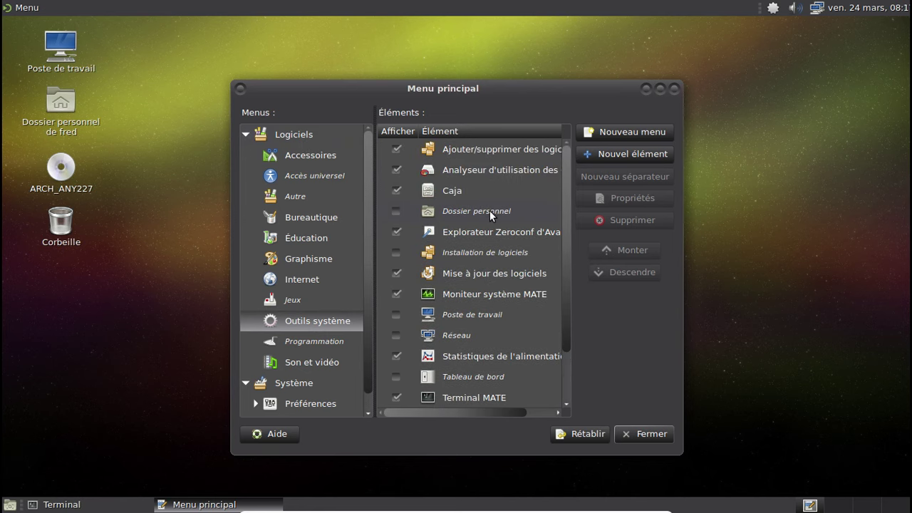
{"action": "left_click", "coordinate": [302, 302]}
{"action": "left_click", "coordinate": [305, 282]}
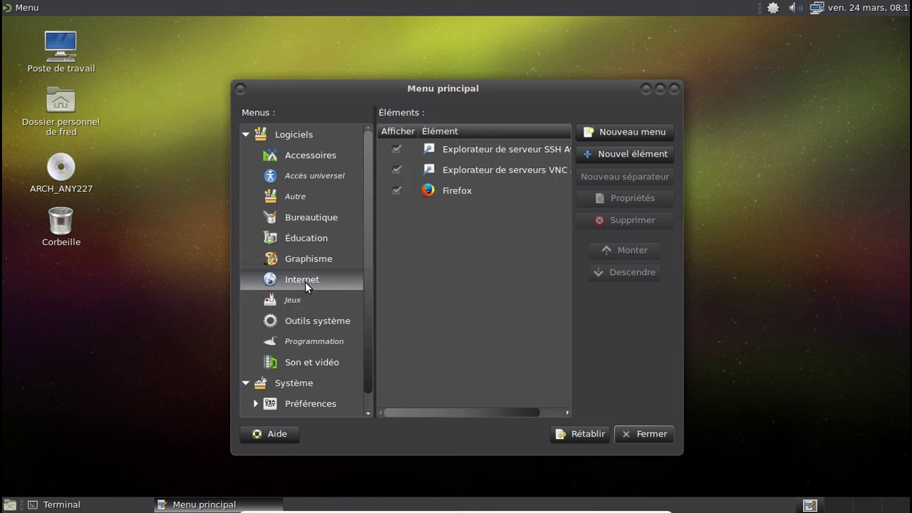
{"action": "left_click", "coordinate": [298, 261]}
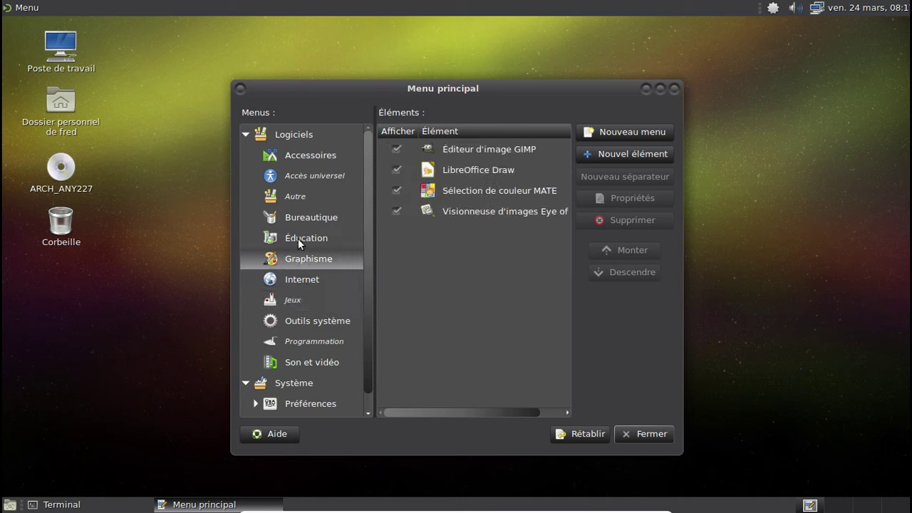
{"action": "left_click", "coordinate": [298, 238]}
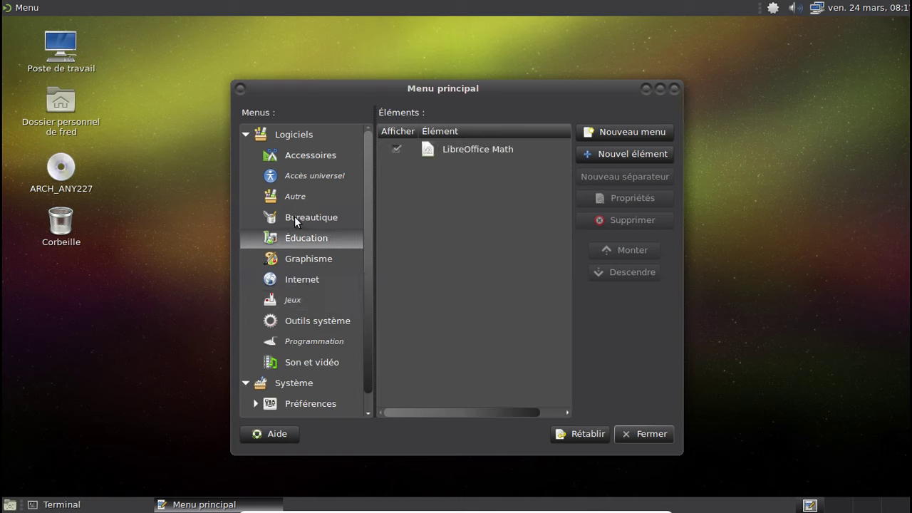
{"action": "left_click", "coordinate": [295, 218]}
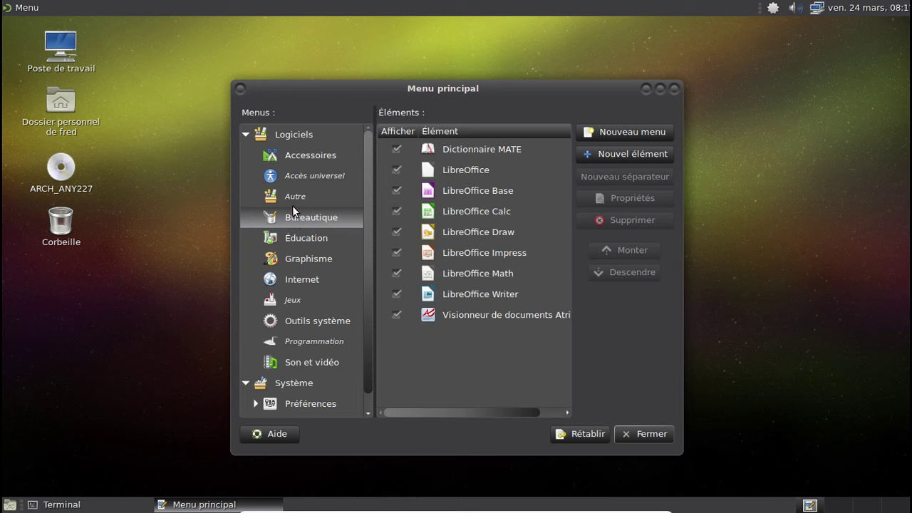
{"action": "left_click", "coordinate": [293, 201]}
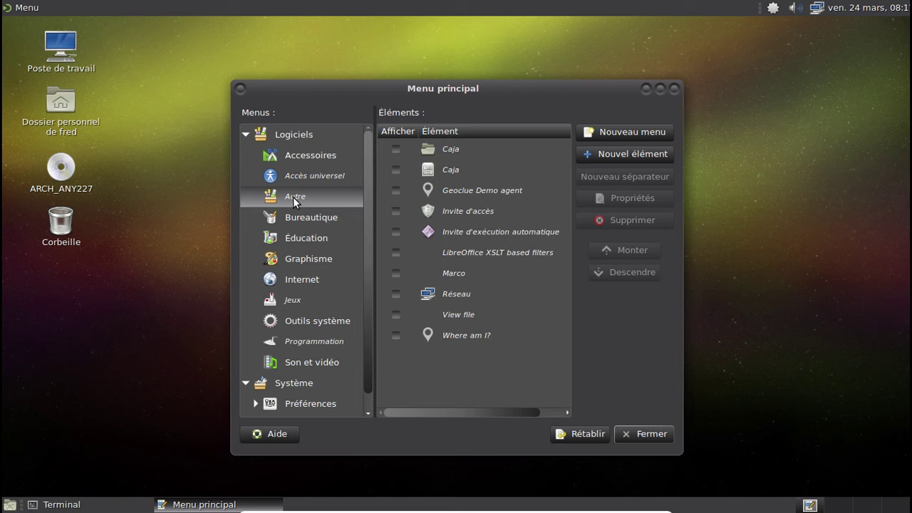
{"action": "left_click", "coordinate": [298, 178]}
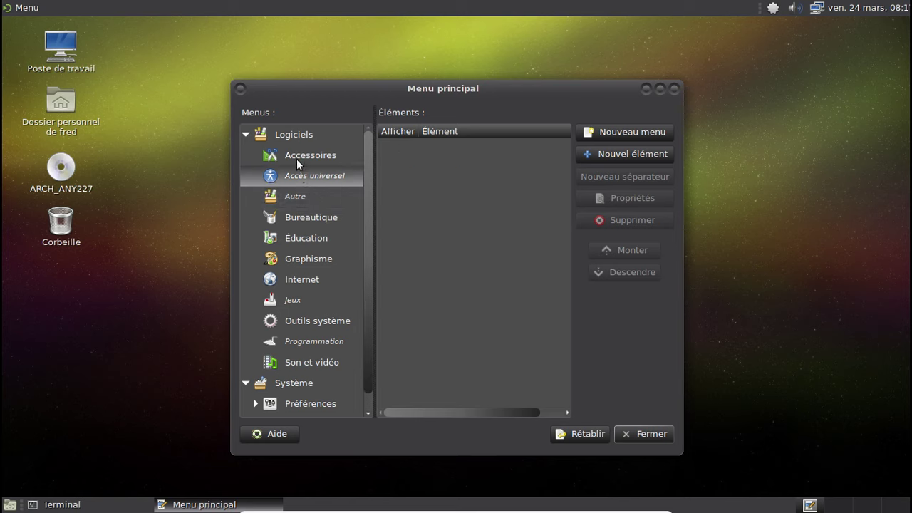
Step: Enable the À propos de MATE entry in the Accessoires menu and close the menu editor
{"action": "left_click", "coordinate": [296, 162]}
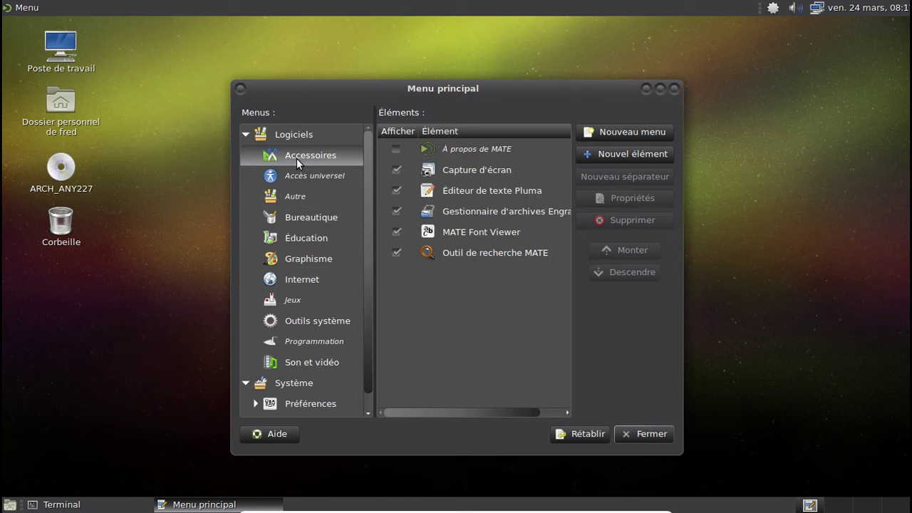
{"action": "left_click", "coordinate": [396, 149]}
{"action": "left_click", "coordinate": [642, 429]}
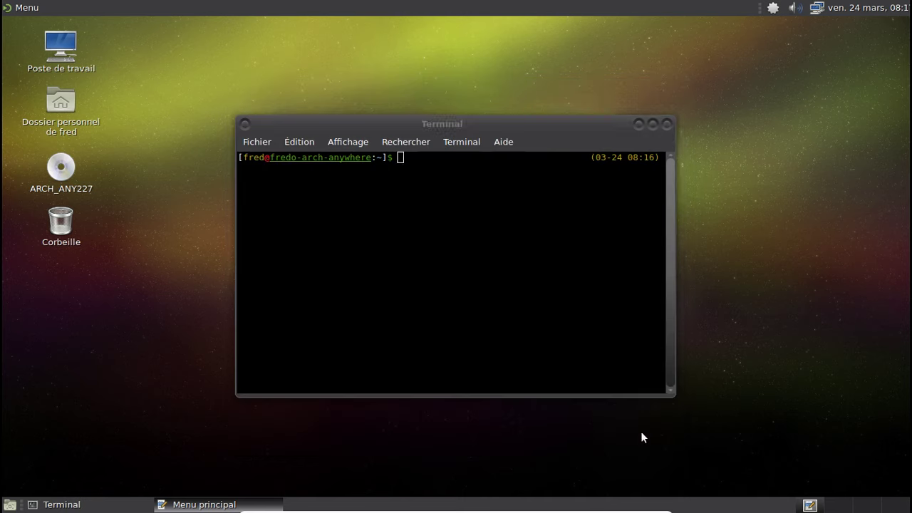
Step: Launch À propos de MATE from Brisk Menu's Accessoires category, close its window, and end the terminal session with exit
{"action": "left_click", "coordinate": [29, 8]}
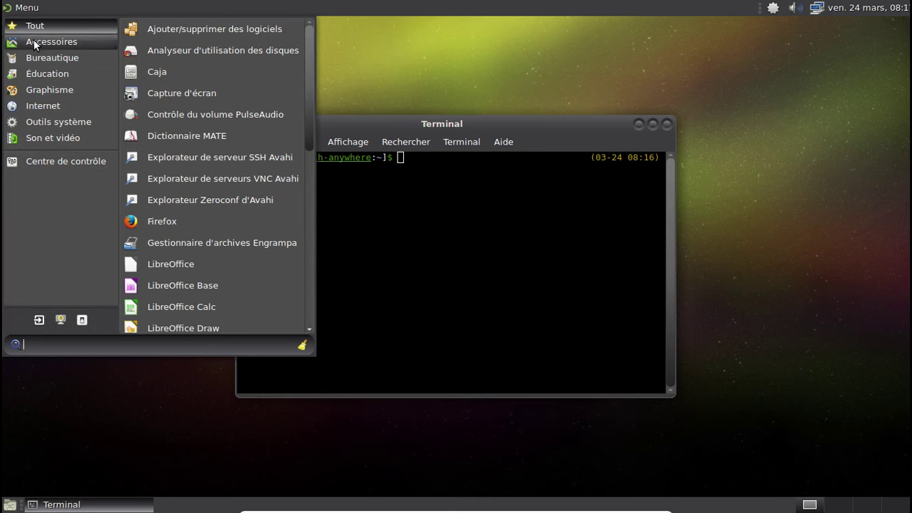
{"action": "mouse_move", "coordinate": [34, 40]}
{"action": "left_click", "coordinate": [204, 136]}
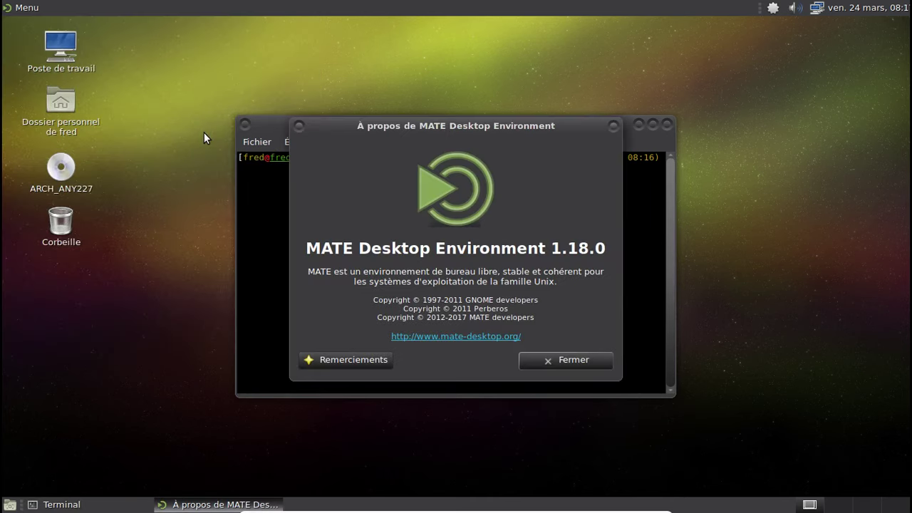
{"action": "left_click", "coordinate": [605, 362]}
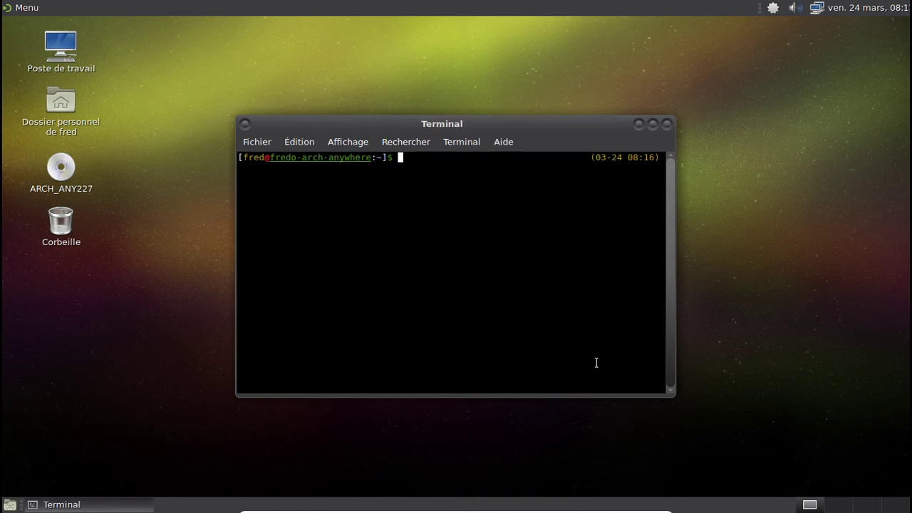
{"action": "type", "text": "exit"}
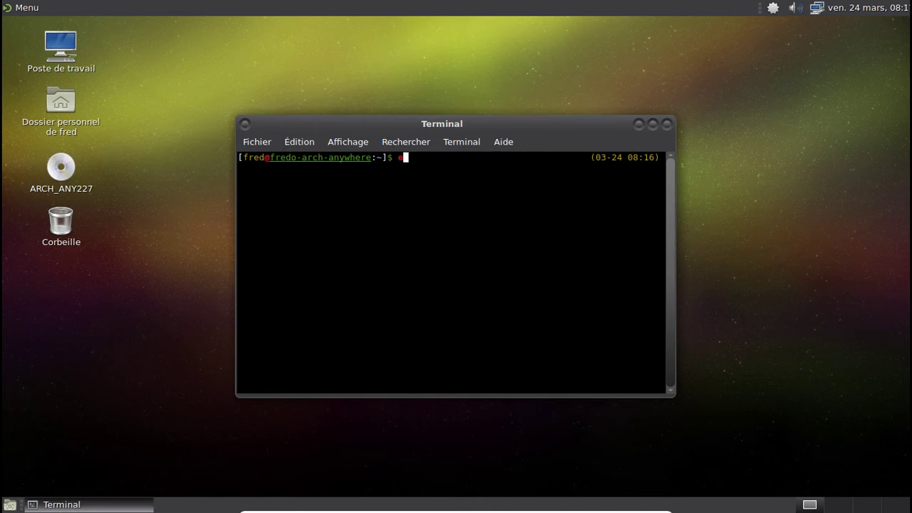
{"action": "key", "text": "Return"}
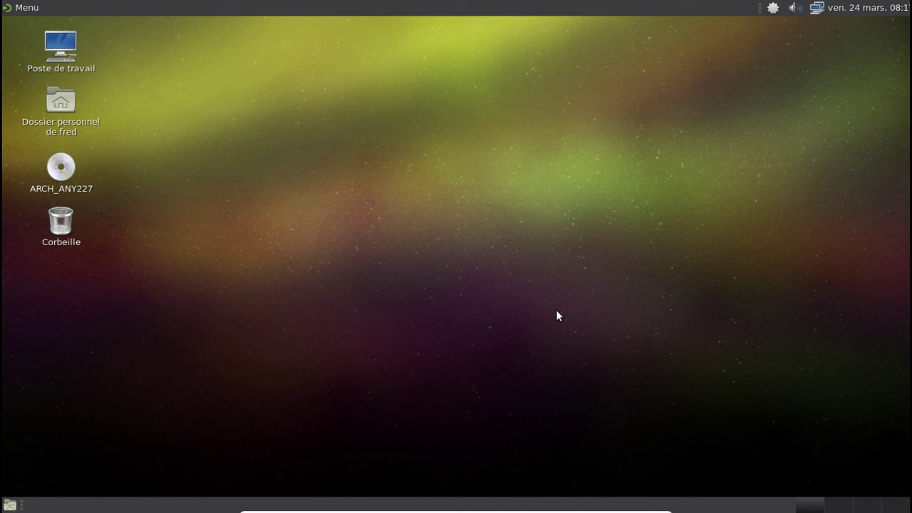
Step: Open the package manager, search for mpv and mark the mpv package for installation
{"action": "left_click", "coordinate": [773, 8]}
{"action": "left_click", "coordinate": [716, 47]}
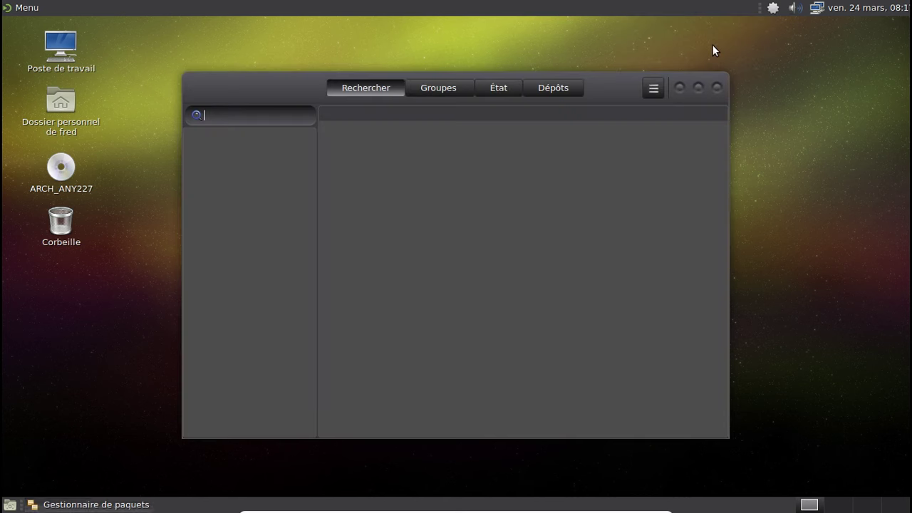
{"action": "type", "text": "mpv"}
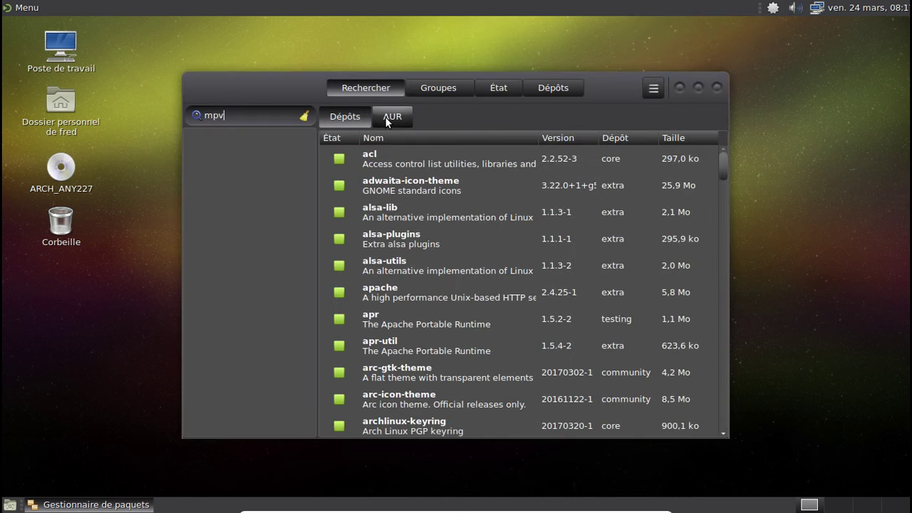
{"action": "left_click", "coordinate": [335, 160]}
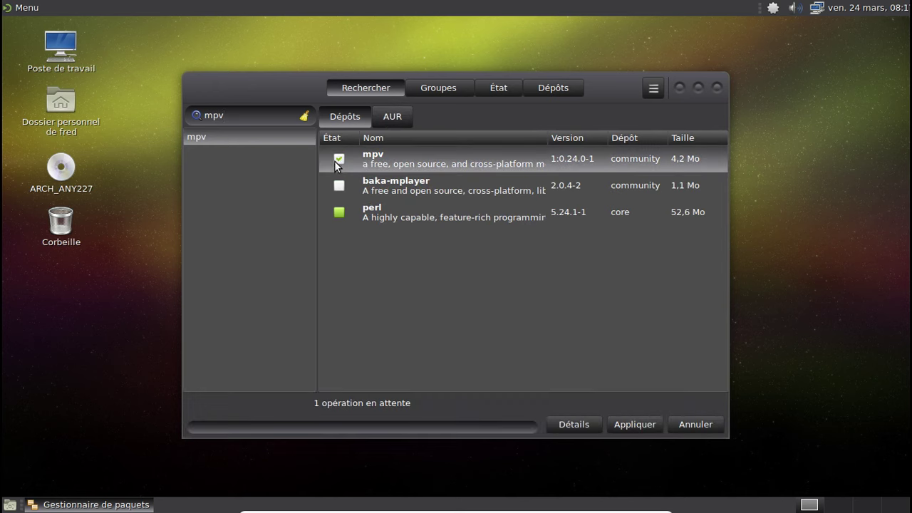
Step: Apply the mpv installation, approve the transaction summary and authenticate with the account password
{"action": "left_click", "coordinate": [628, 428]}
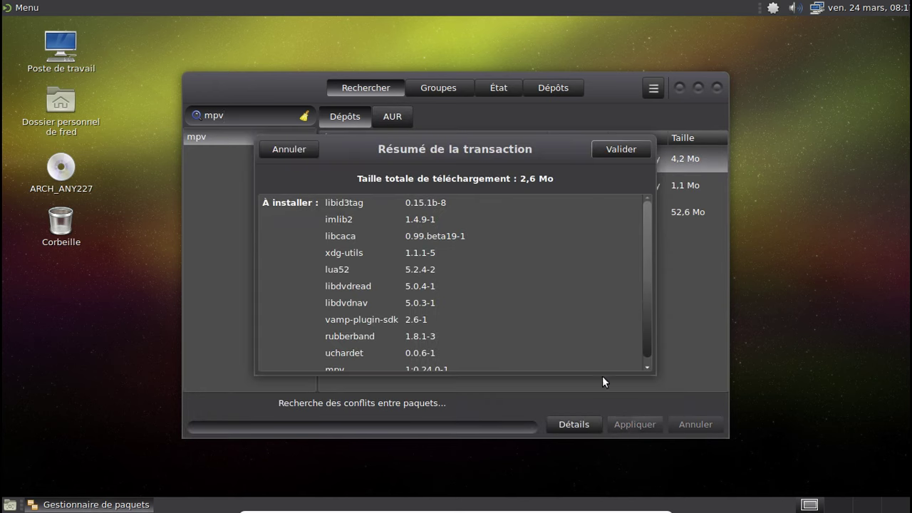
{"action": "left_click", "coordinate": [619, 153]}
{"action": "type", "text": "*********"}
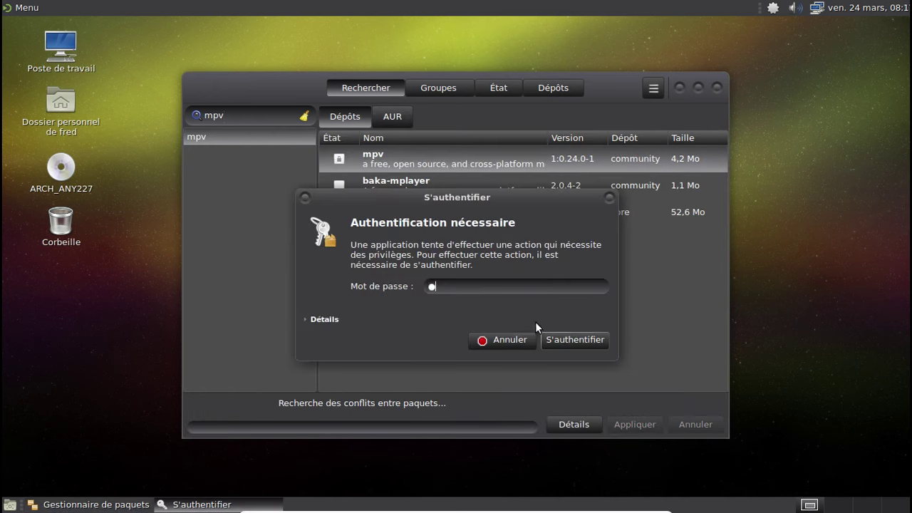
{"action": "key", "text": "Return"}
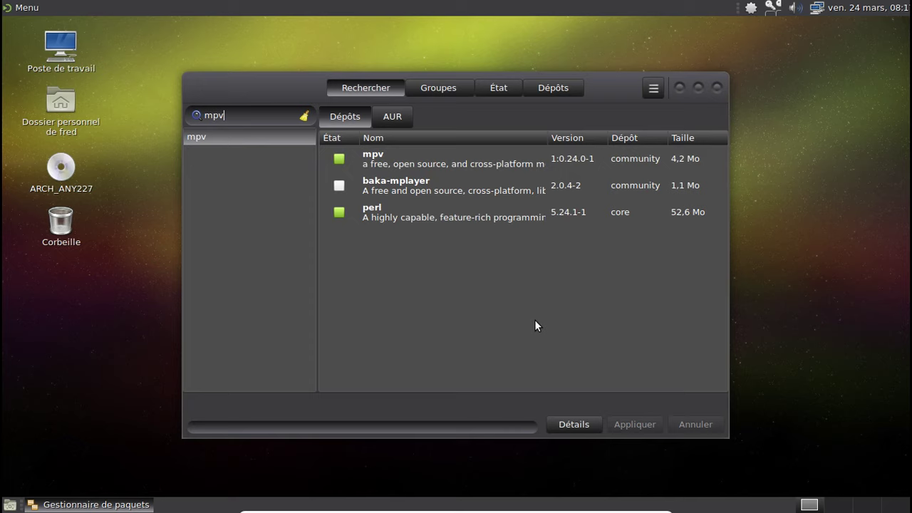
{"action": "right_click", "coordinate": [18, 7]}
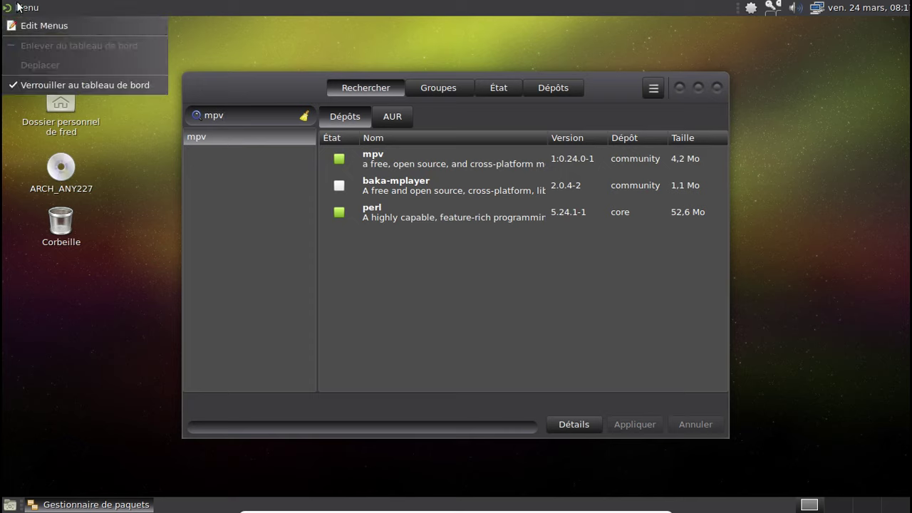
{"action": "left_click", "coordinate": [31, 22]}
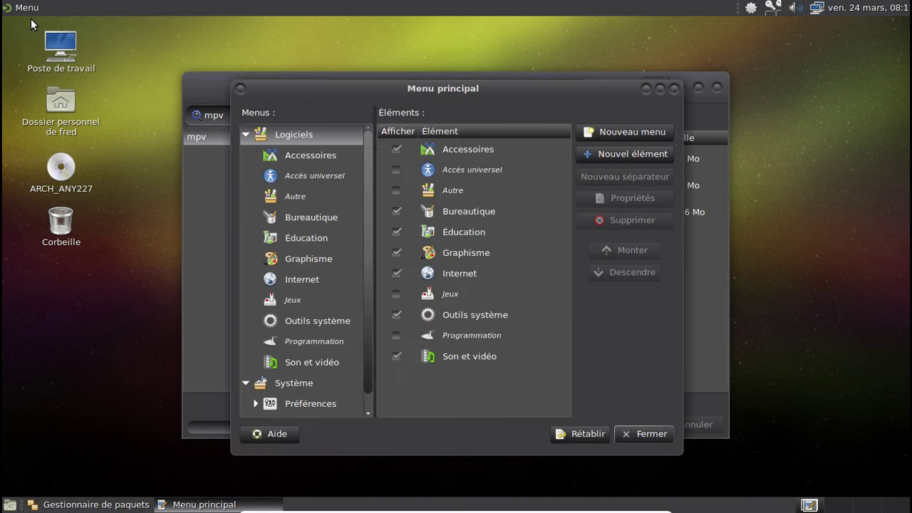
{"action": "left_click", "coordinate": [674, 89]}
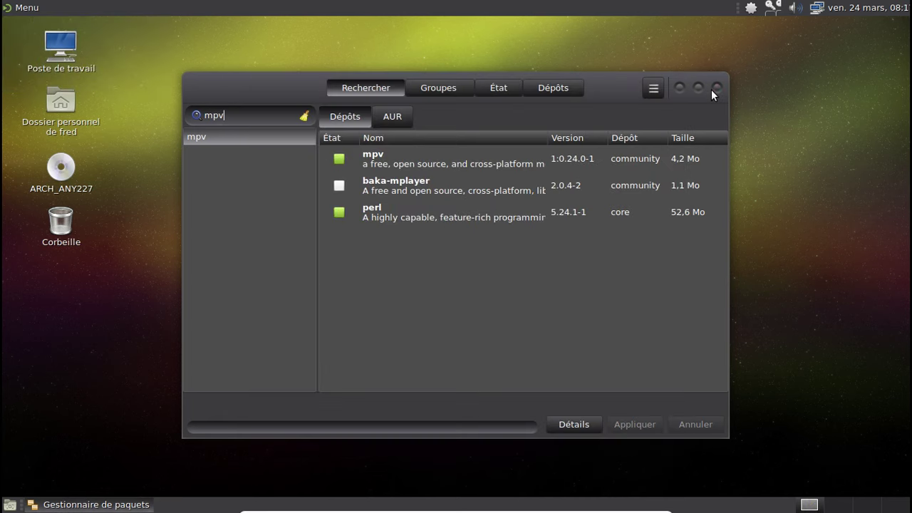
Step: Close the package manager, and test launching mpv Media Player from Brisk Menu's Son et vidéo category
{"action": "left_click", "coordinate": [716, 88]}
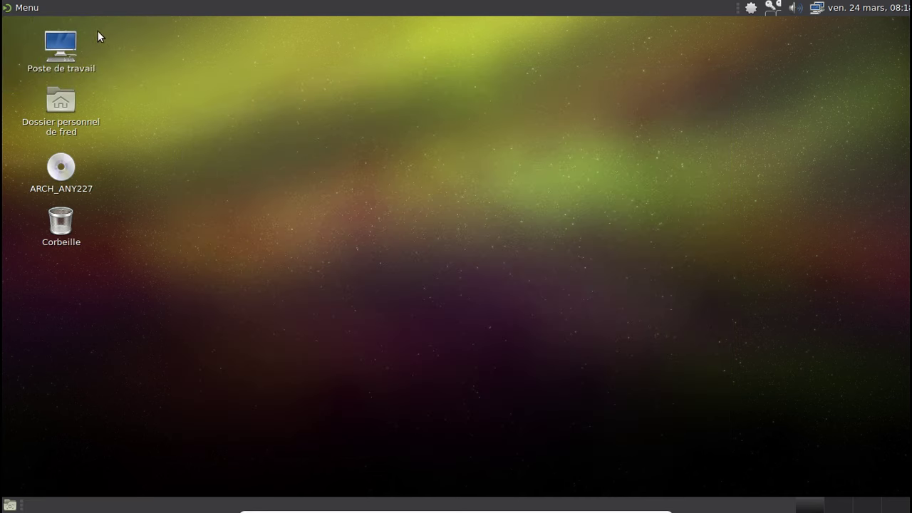
{"action": "left_click", "coordinate": [26, 8]}
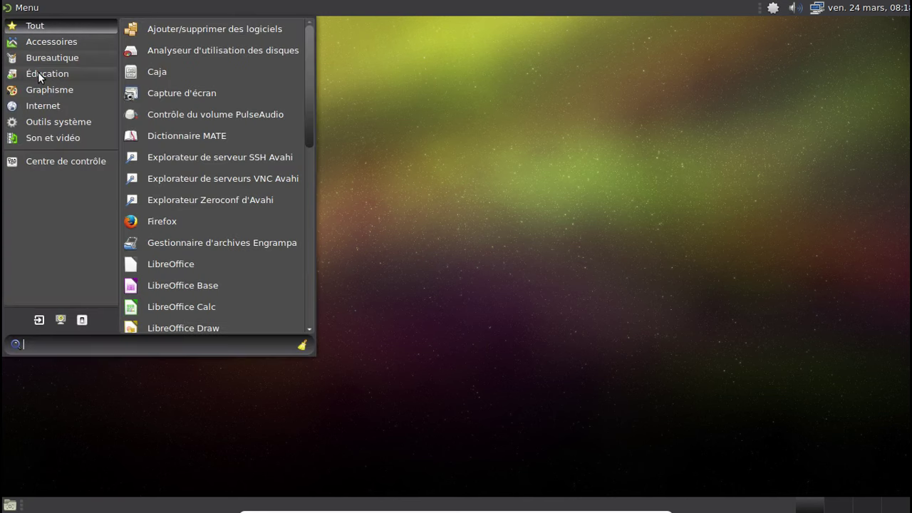
{"action": "left_click", "coordinate": [59, 137]}
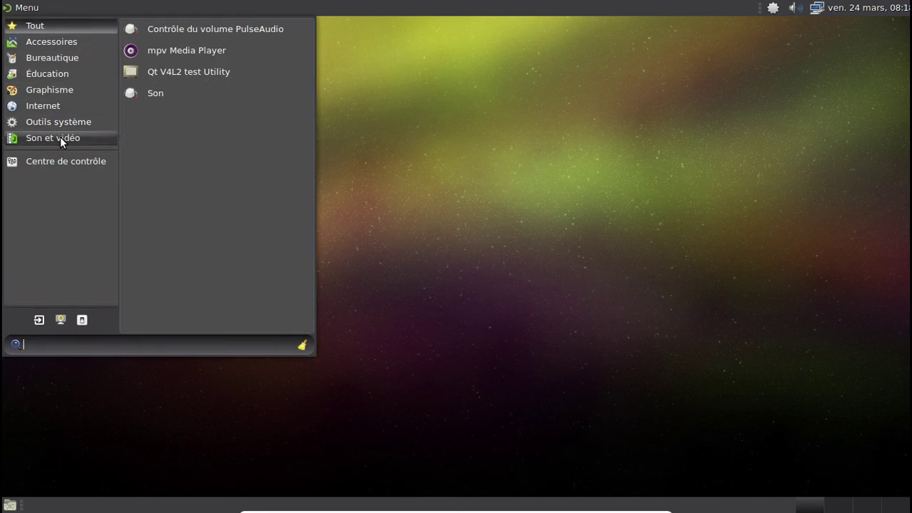
{"action": "left_click", "coordinate": [160, 54]}
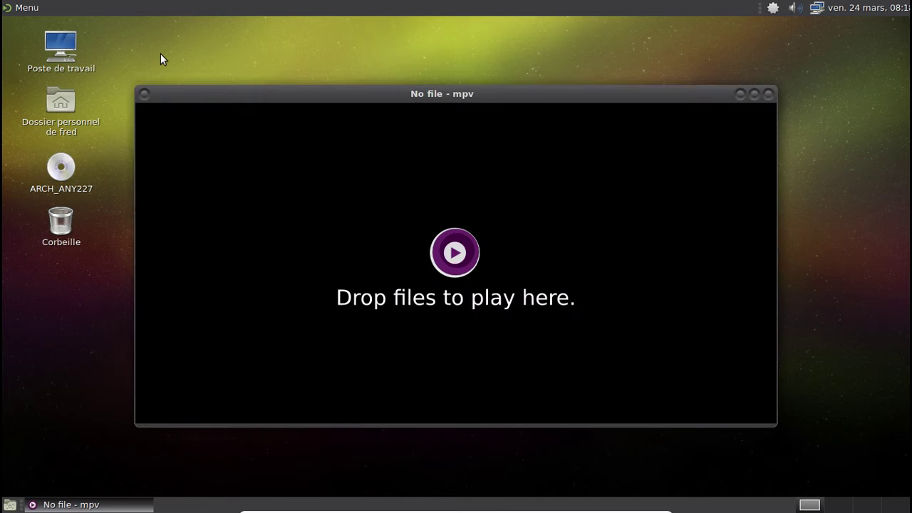
{"action": "left_click", "coordinate": [768, 94]}
{"action": "left_click", "coordinate": [20, 8]}
{"action": "left_click", "coordinate": [20, 9]}
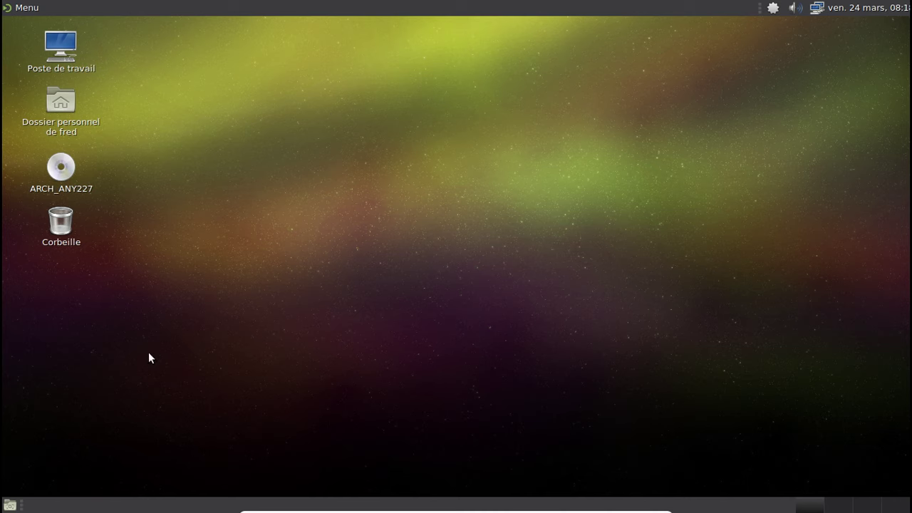
Step: Delete the lower panel of the desktop and confirm its removal
{"action": "right_click", "coordinate": [143, 503]}
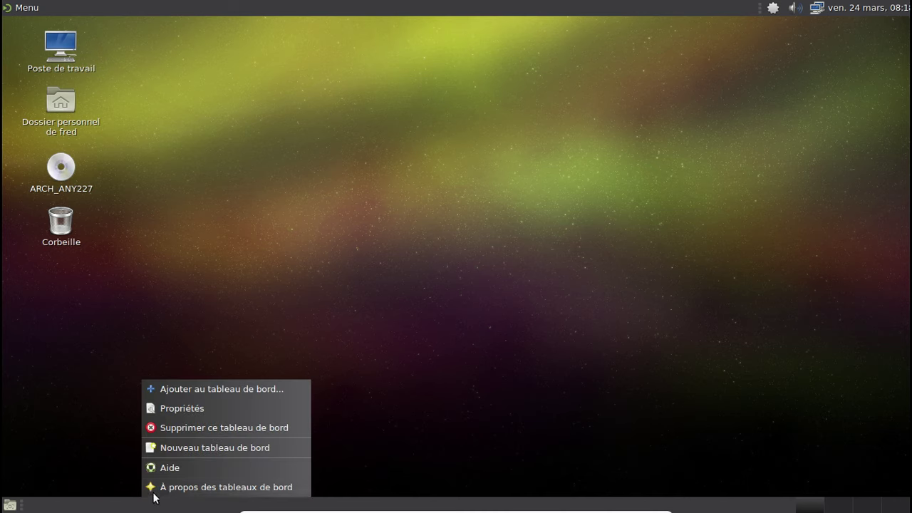
{"action": "left_click", "coordinate": [192, 427]}
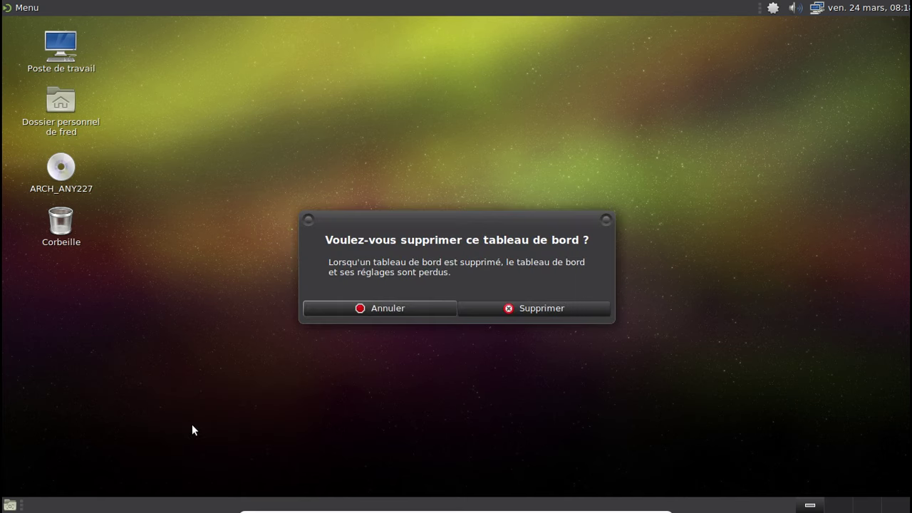
{"action": "left_click", "coordinate": [457, 311]}
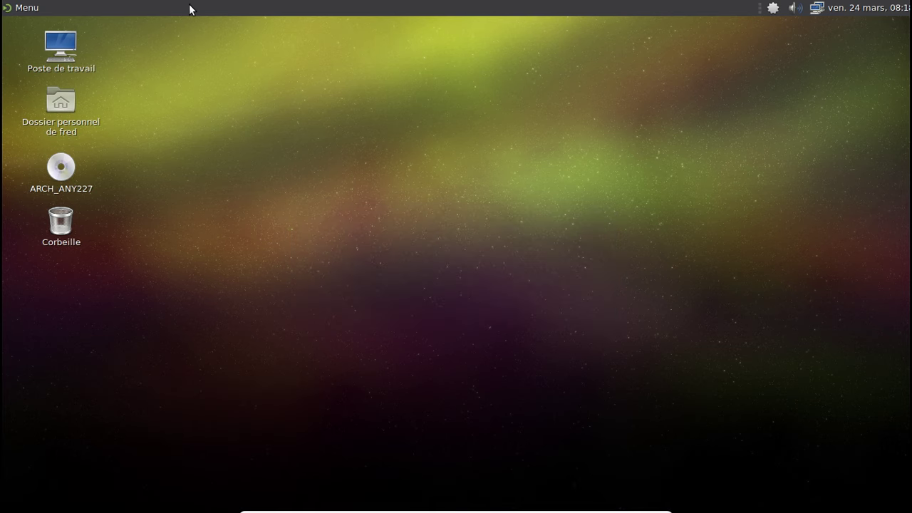
Step: Set the panel's orientation to En bas in its properties and close the dialog
{"action": "right_click", "coordinate": [189, 4]}
{"action": "left_click", "coordinate": [233, 46]}
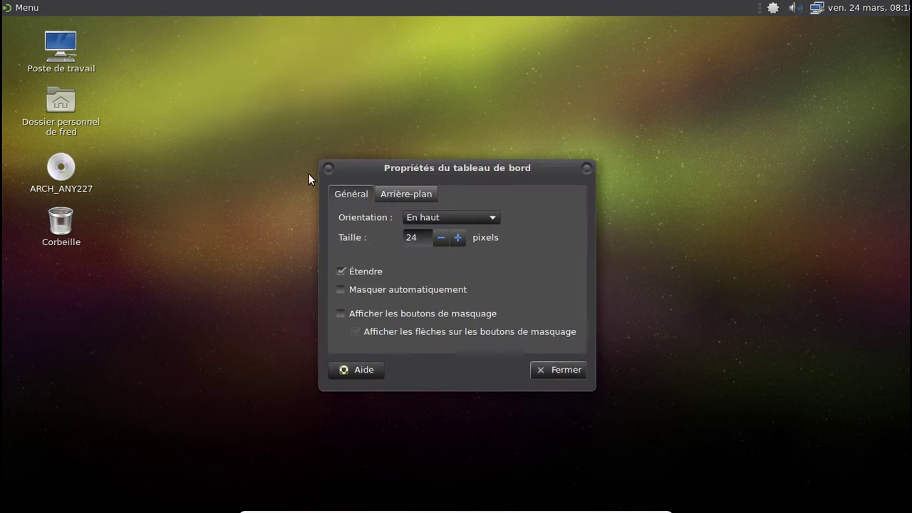
{"action": "left_click", "coordinate": [468, 216]}
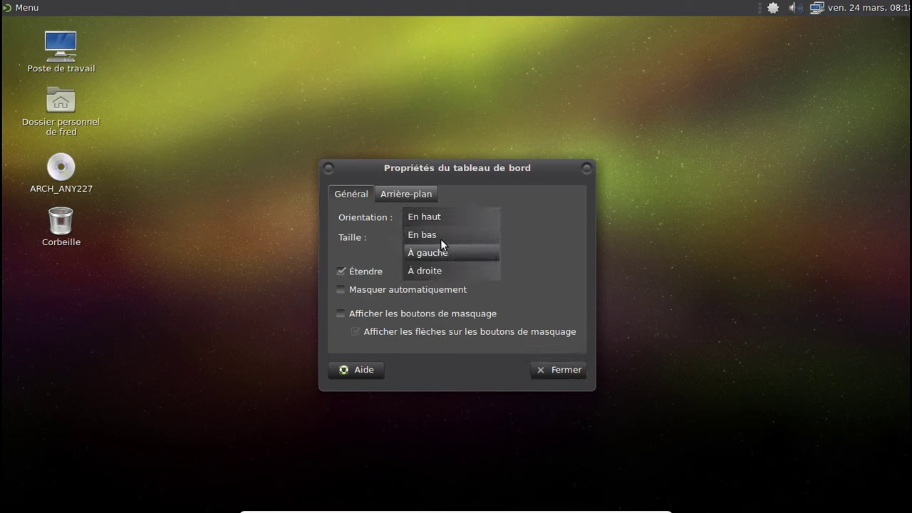
{"action": "left_click", "coordinate": [441, 237]}
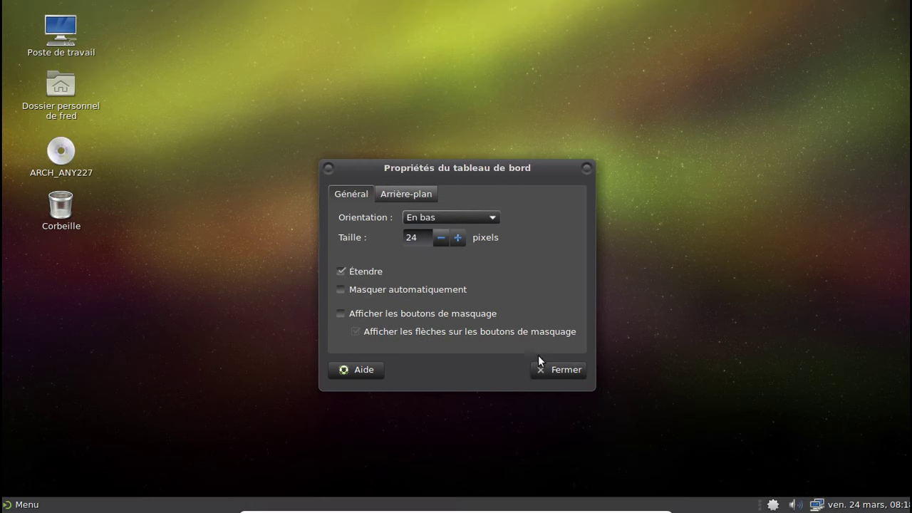
{"action": "left_click", "coordinate": [557, 369]}
Step: Add launchers for Firefox and Caja from Brisk Menu to the panel, just after the menu
{"action": "left_click", "coordinate": [27, 505]}
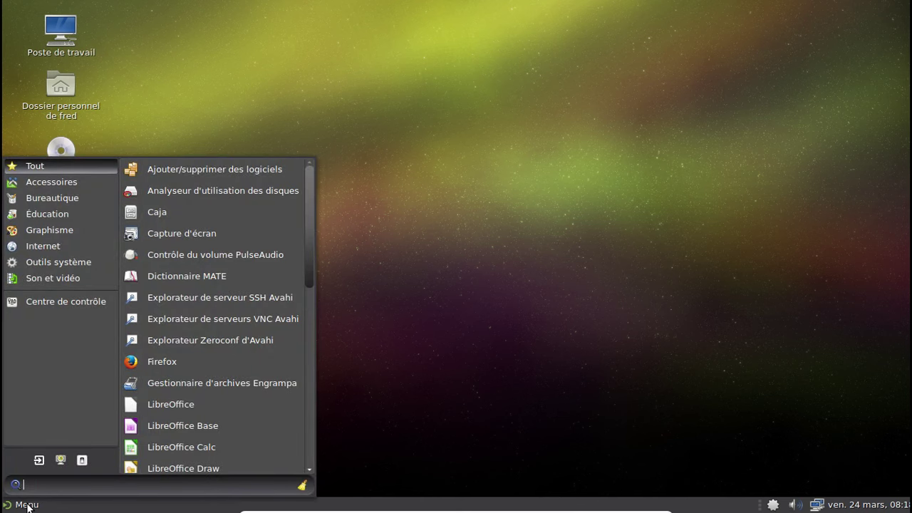
{"action": "left_click_drag", "start_coordinate": [171, 360], "coordinate": [63, 504]}
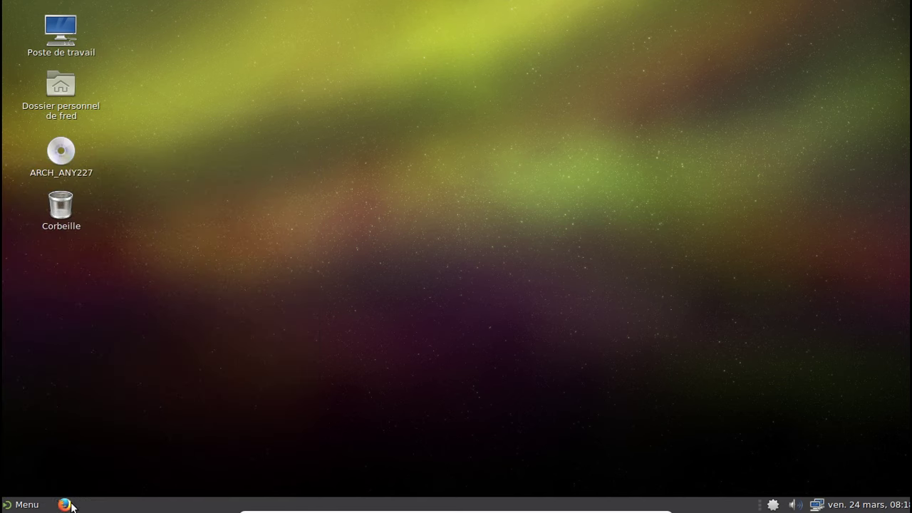
{"action": "left_click", "coordinate": [27, 504]}
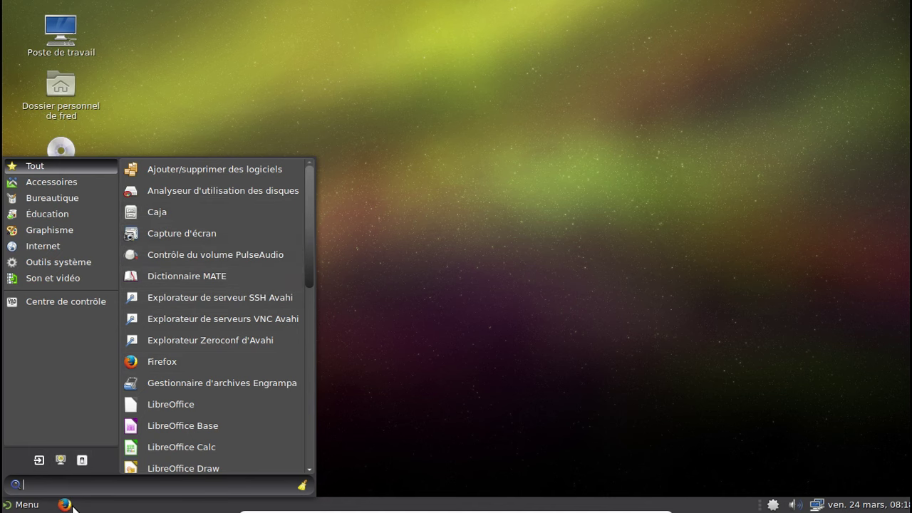
{"action": "left_click", "coordinate": [417, 282]}
{"action": "left_click", "coordinate": [24, 504]}
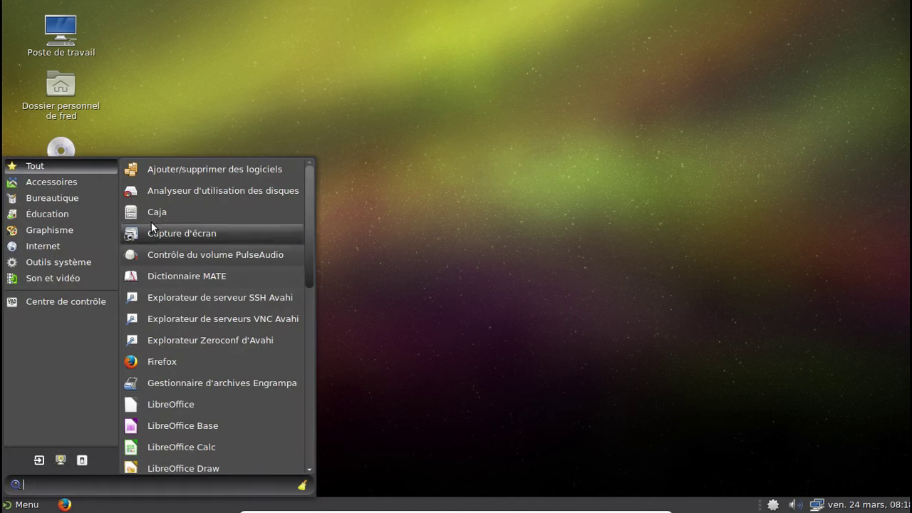
{"action": "left_click_drag", "start_coordinate": [163, 225], "coordinate": [88, 504]}
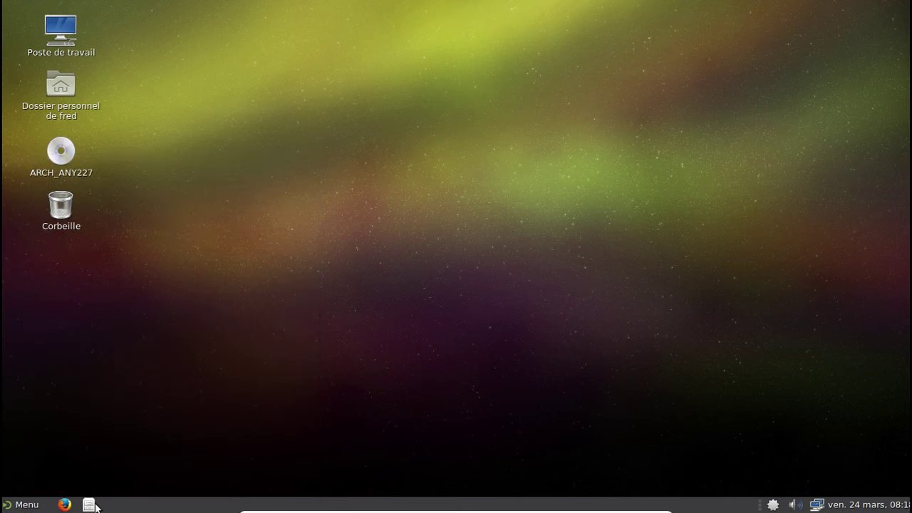
Step: Move the Firefox launcher after the Caja launcher on the panel and lock the Caja launcher in place
{"action": "right_click", "coordinate": [64, 505]}
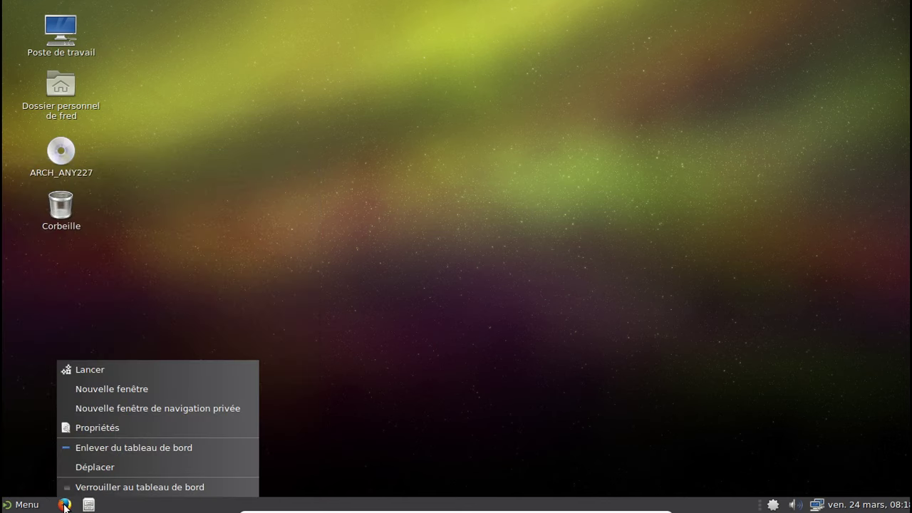
{"action": "left_click", "coordinate": [80, 468]}
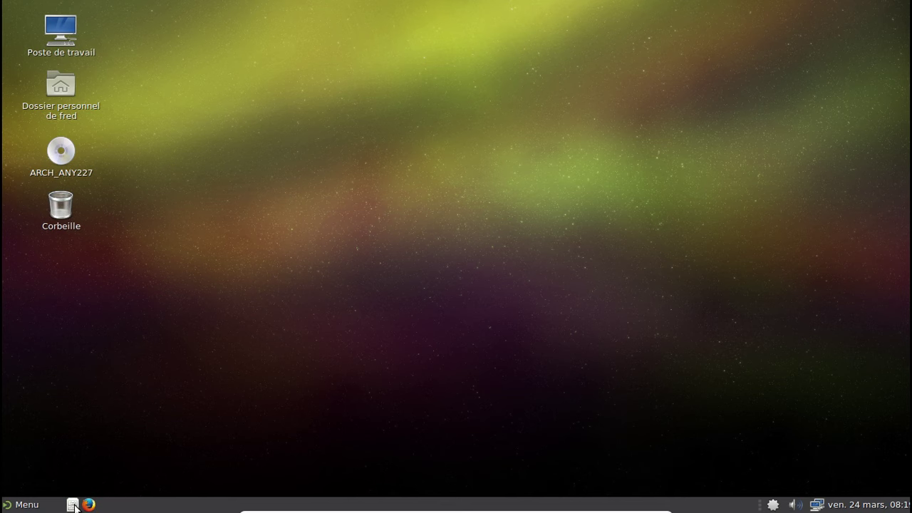
{"action": "right_click", "coordinate": [72, 504]}
{"action": "left_click", "coordinate": [79, 488]}
Step: Find Terminal MATE in Brisk Menu's full application list and add its launcher to the panel after Firefox
{"action": "left_click", "coordinate": [27, 504]}
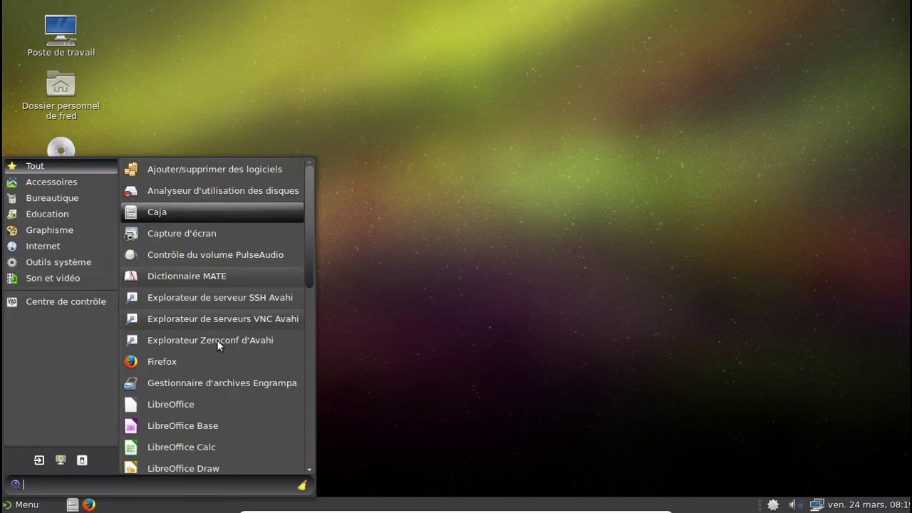
{"action": "scroll", "coordinate": [206, 346], "scroll_direction": "down", "scroll_amount": 10}
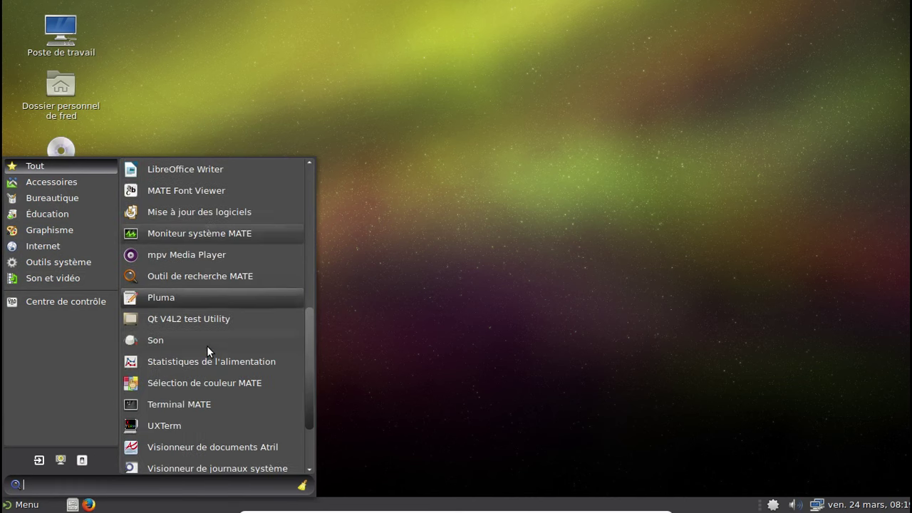
{"action": "scroll", "coordinate": [207, 345], "scroll_direction": "down", "scroll_amount": 3}
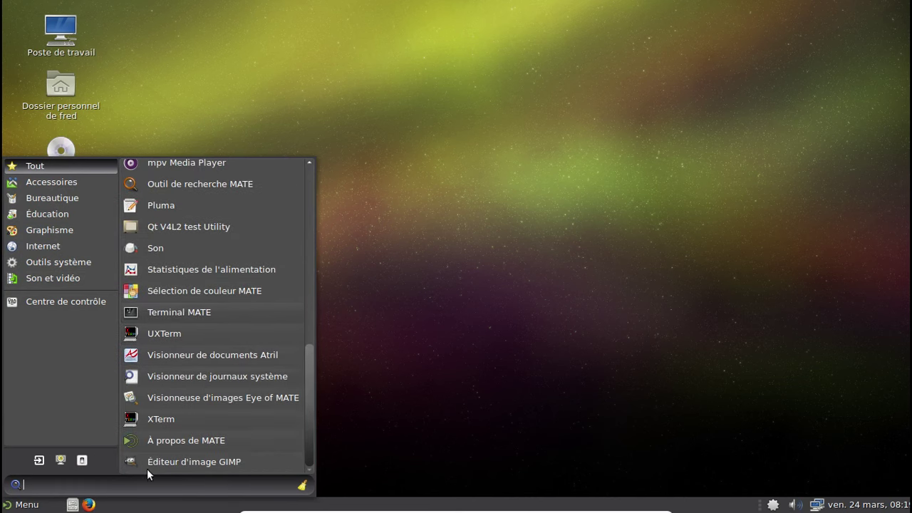
{"action": "left_click", "coordinate": [17, 505]}
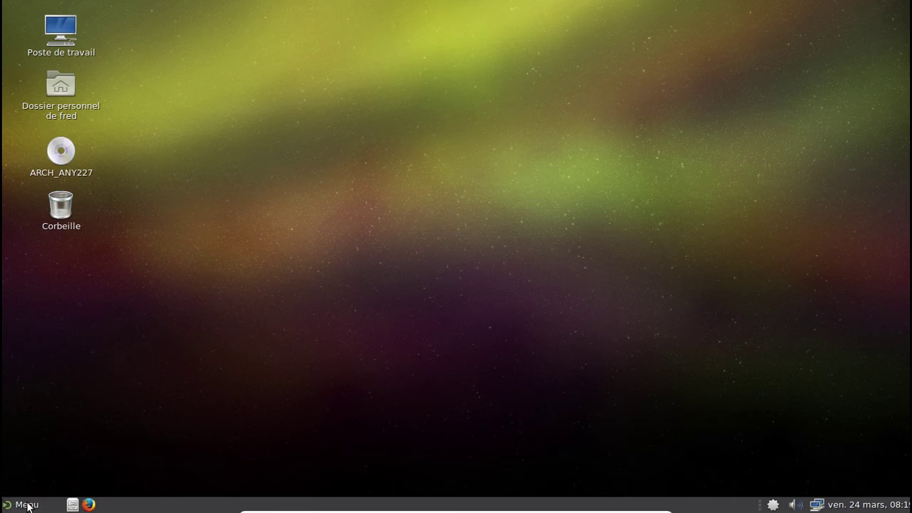
{"action": "left_click", "coordinate": [17, 504]}
{"action": "scroll", "coordinate": [218, 316], "scroll_direction": "down", "scroll_amount": 7}
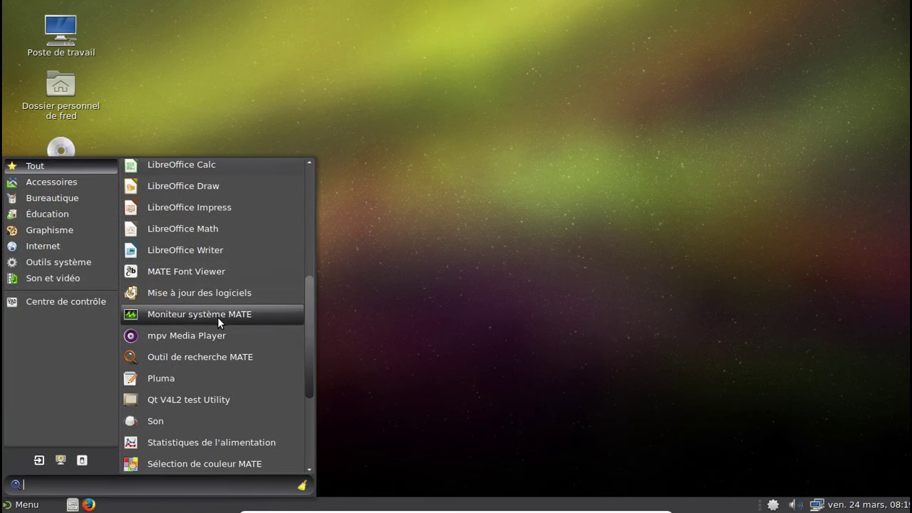
{"action": "scroll", "coordinate": [182, 388], "scroll_direction": "down", "scroll_amount": 2}
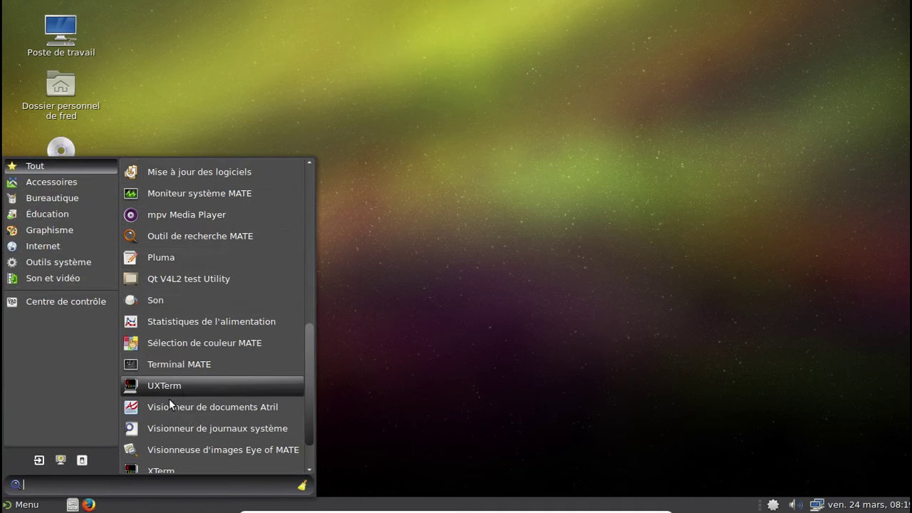
{"action": "left_click", "coordinate": [154, 365]}
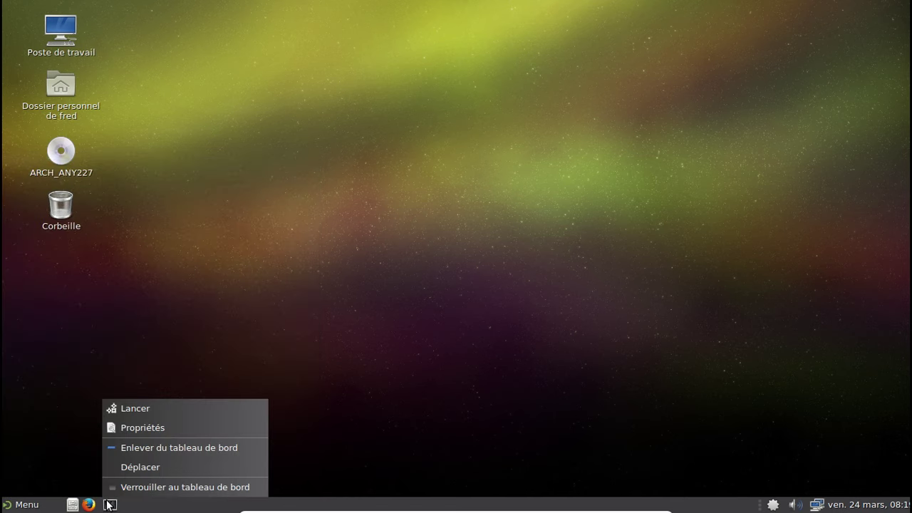
Step: Move the Terminal MATE launcher directly beside the Firefox launcher and lock it to the panel
{"action": "left_click", "coordinate": [133, 467]}
{"action": "right_click", "coordinate": [102, 503]}
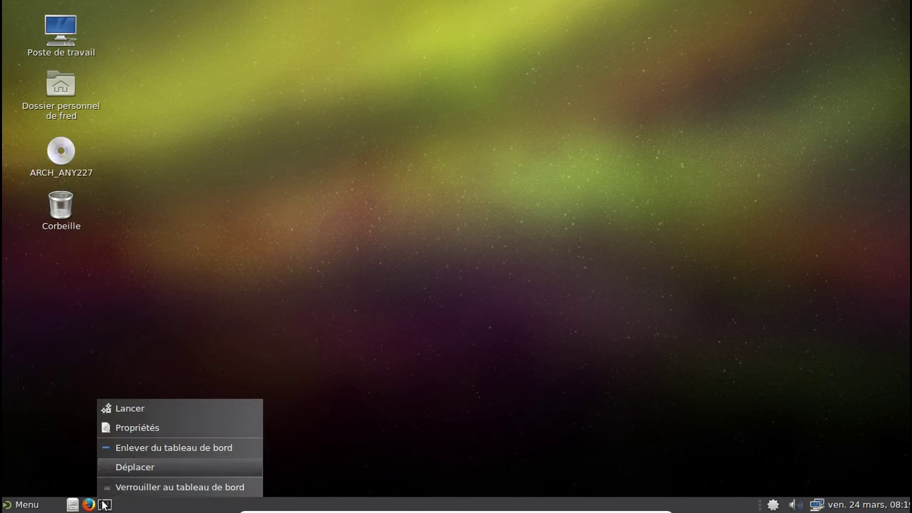
{"action": "left_click", "coordinate": [118, 487]}
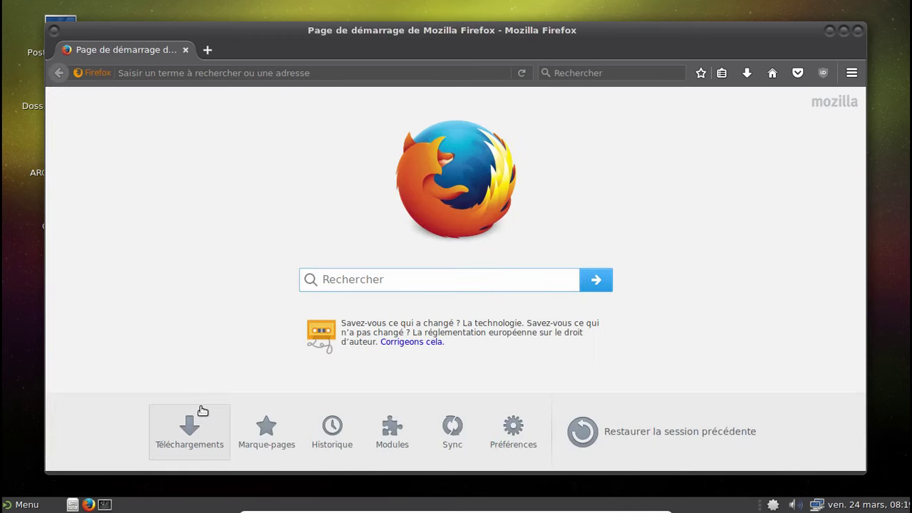
Step: Add the Liste des fenêtres applet to the empty area of the panel and close the applet chooser
{"action": "right_click", "coordinate": [157, 506]}
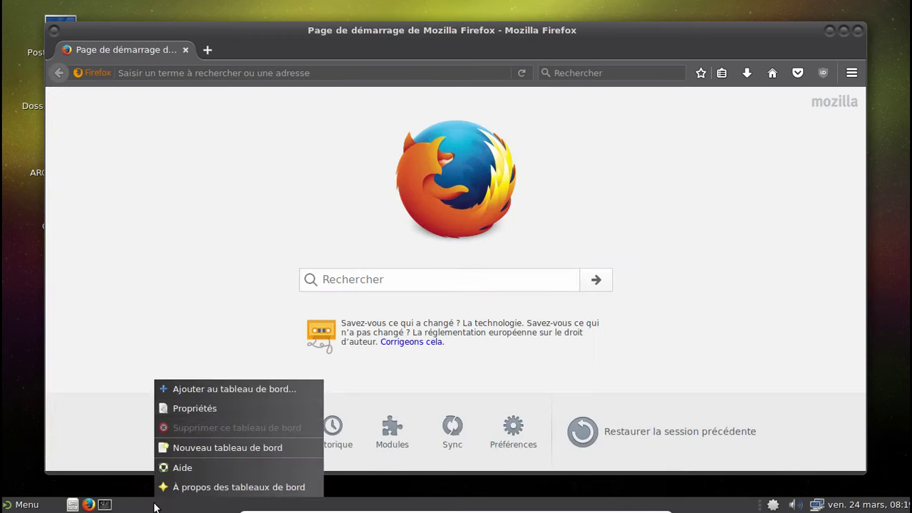
{"action": "left_click", "coordinate": [206, 389]}
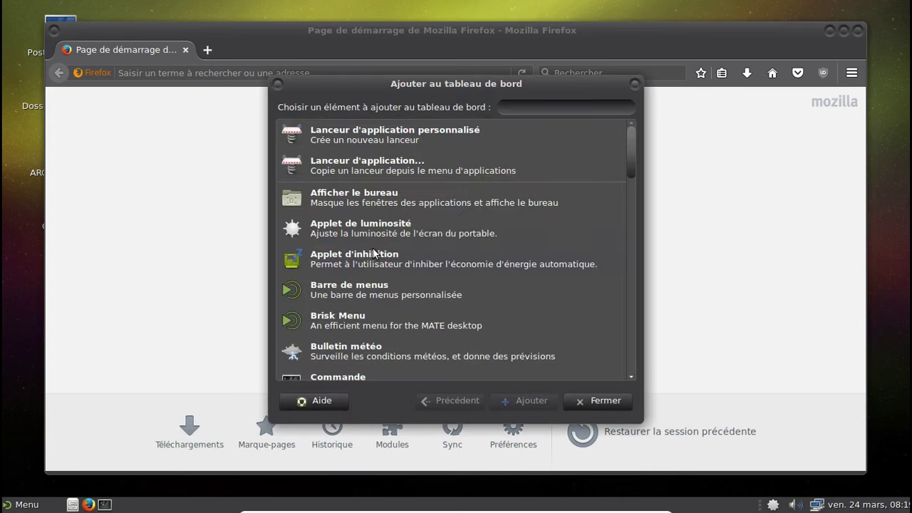
{"action": "scroll", "coordinate": [442, 224], "scroll_direction": "down", "scroll_amount": 5}
{"action": "scroll", "coordinate": [442, 222], "scroll_direction": "down", "scroll_amount": 8}
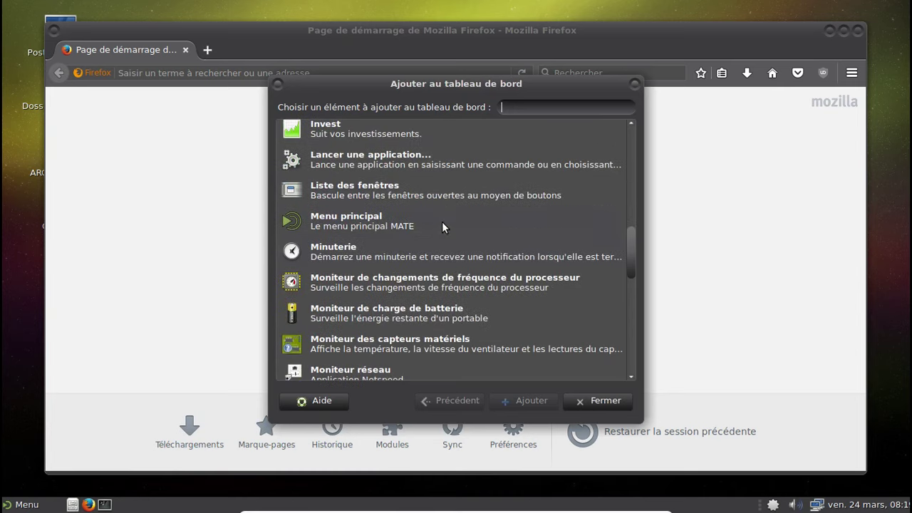
{"action": "left_click", "coordinate": [364, 193]}
{"action": "left_click", "coordinate": [521, 400]}
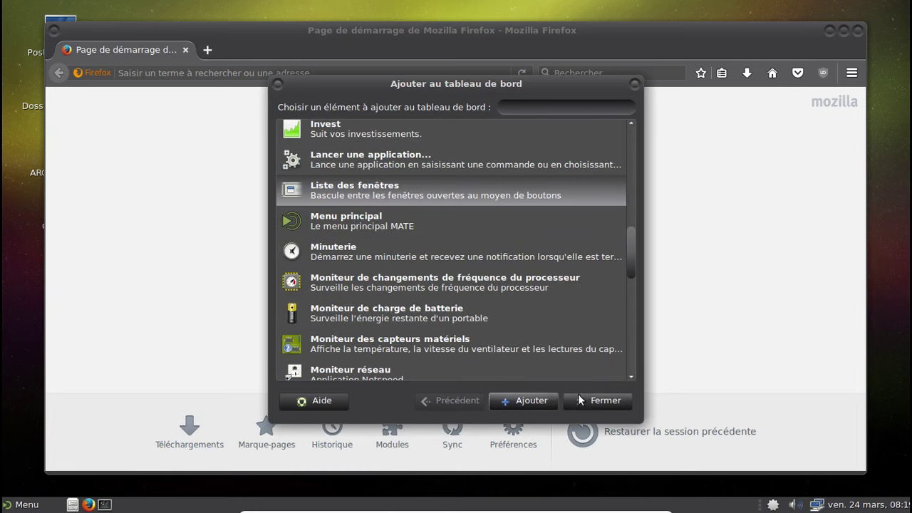
{"action": "left_click", "coordinate": [578, 396]}
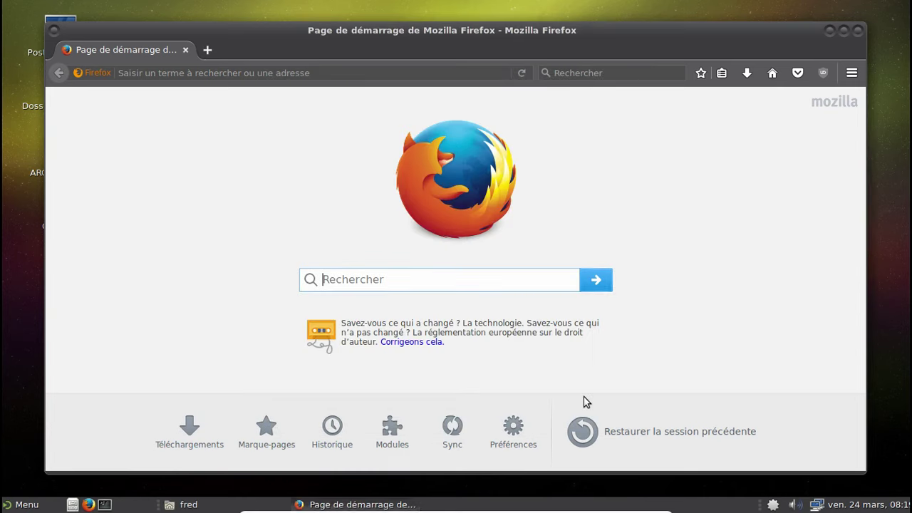
{"action": "right_click", "coordinate": [161, 504]}
{"action": "left_click", "coordinate": [168, 487]}
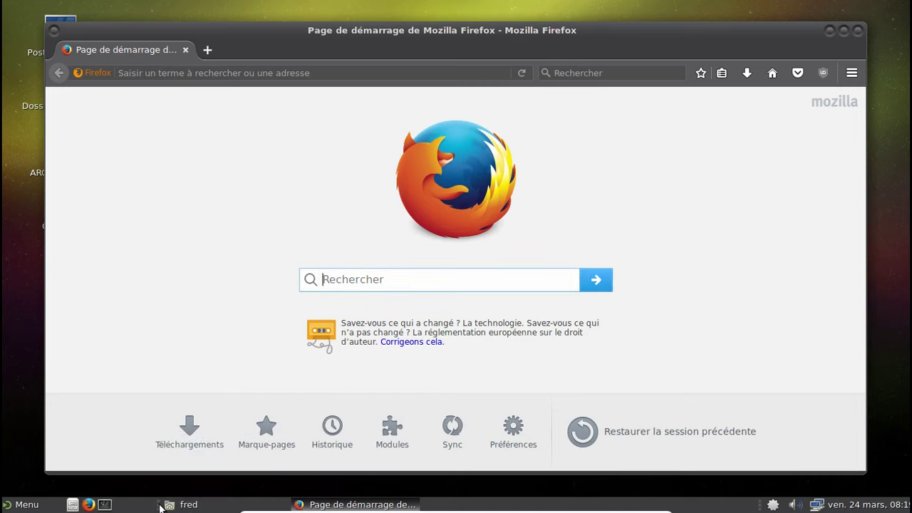
{"action": "right_click", "coordinate": [162, 504]}
{"action": "left_click", "coordinate": [169, 487]}
Step: Move the window list directly beside the Terminal MATE launcher and lock it to the panel
{"action": "right_click", "coordinate": [161, 504]}
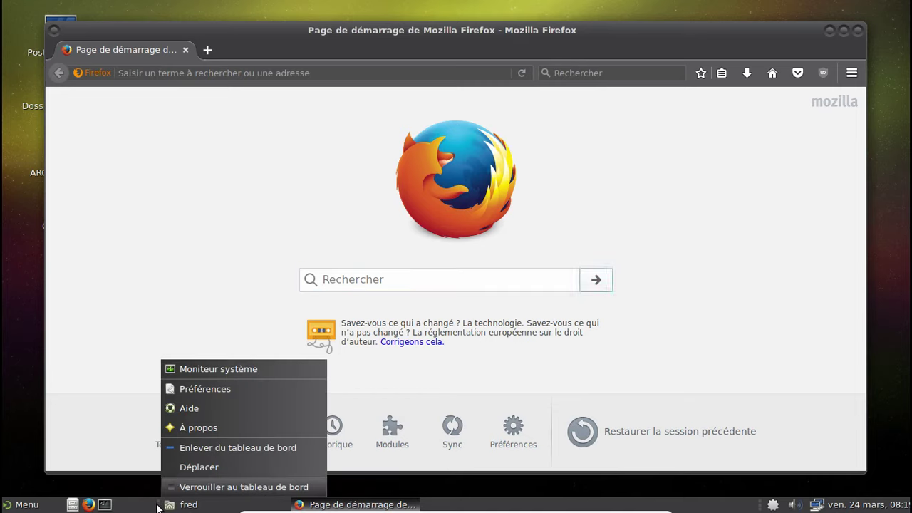
{"action": "left_click", "coordinate": [179, 468]}
{"action": "left_click_drag", "start_coordinate": [157, 492], "coordinate": [242, 504]}
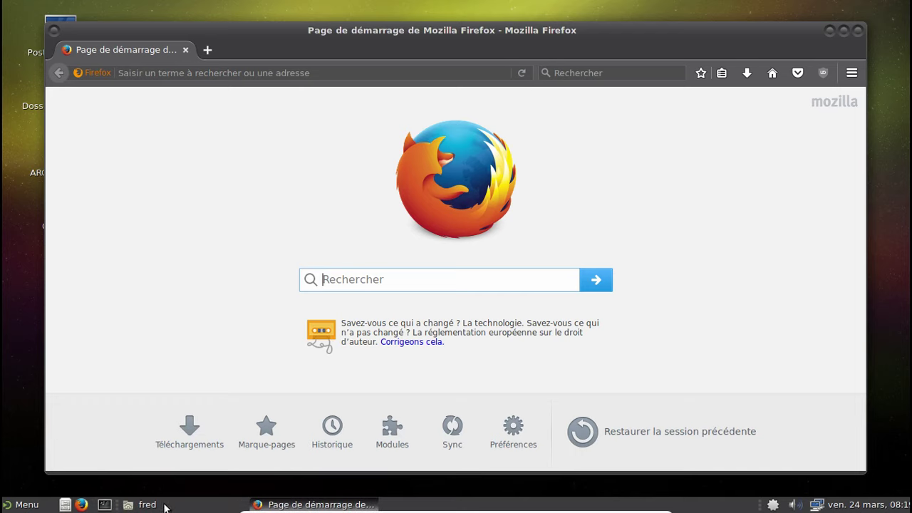
{"action": "right_click", "coordinate": [122, 506]}
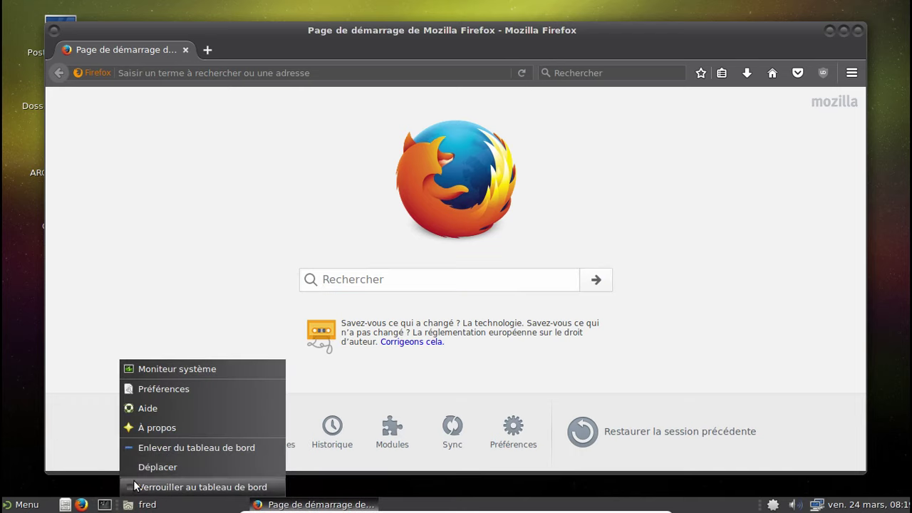
{"action": "left_click", "coordinate": [135, 487]}
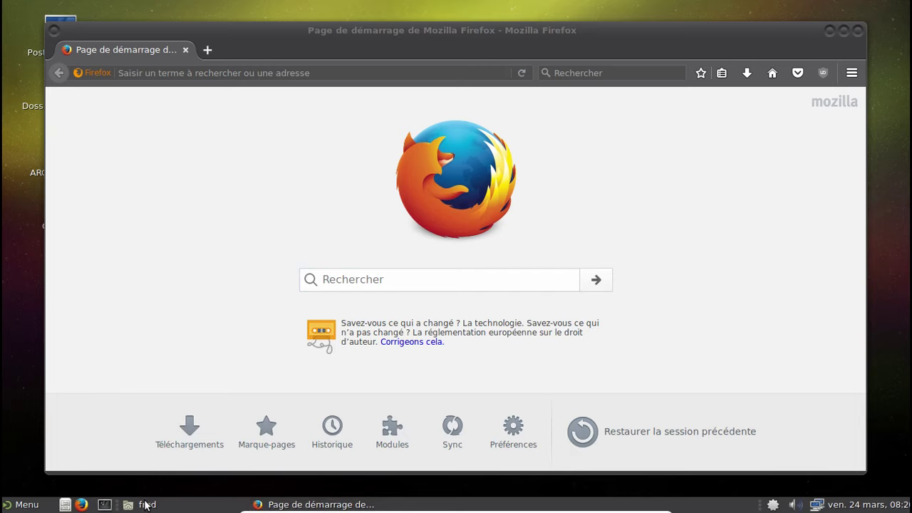
Step: Test switching between the home folder and Firefox windows, and view the file manager's À propos information
{"action": "left_click", "coordinate": [146, 506]}
{"action": "left_click", "coordinate": [146, 506]}
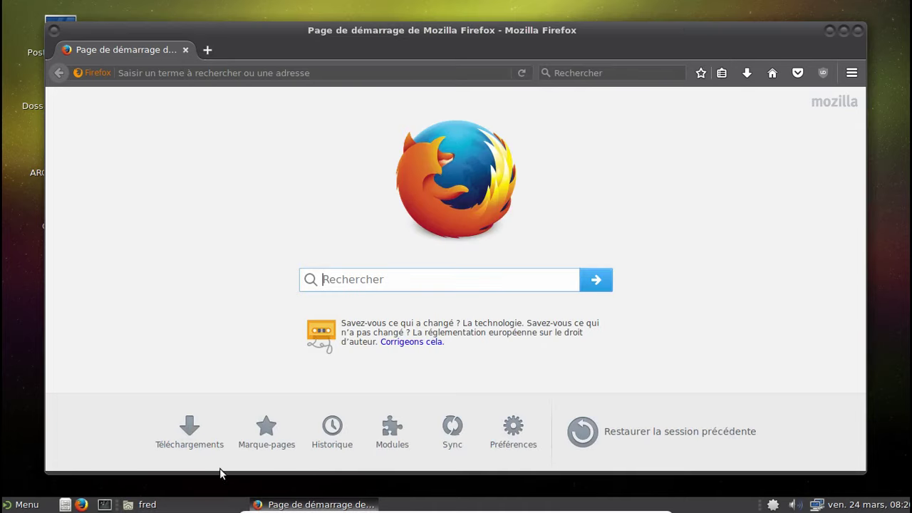
{"action": "key", "text": "alt+Tab"}
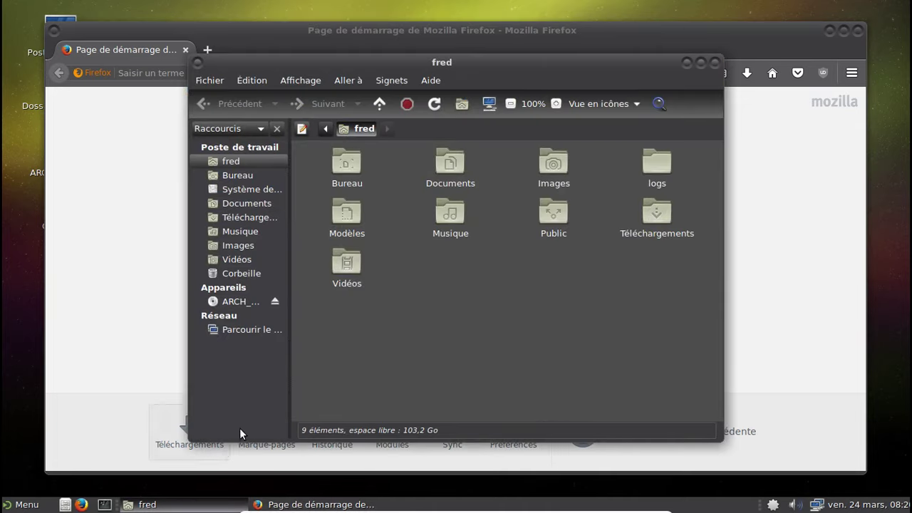
{"action": "left_click", "coordinate": [431, 81]}
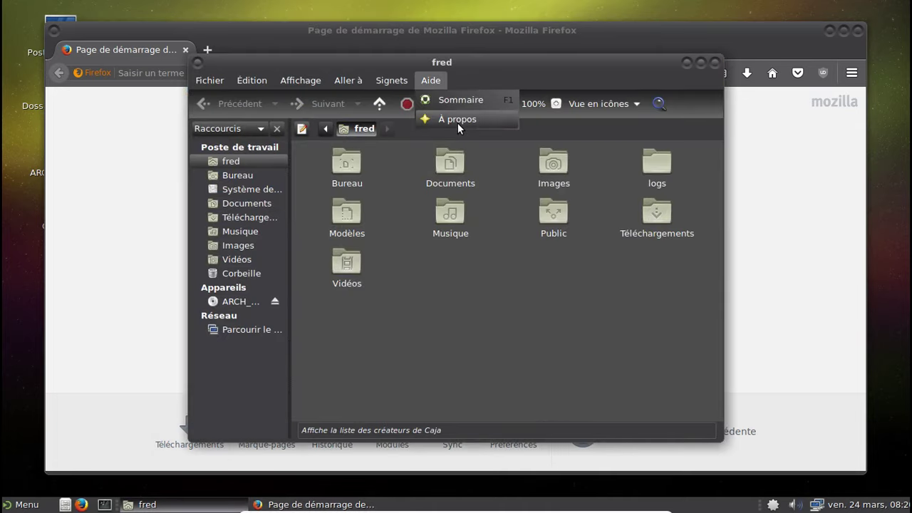
{"action": "left_click", "coordinate": [457, 121]}
{"action": "left_click", "coordinate": [588, 381]}
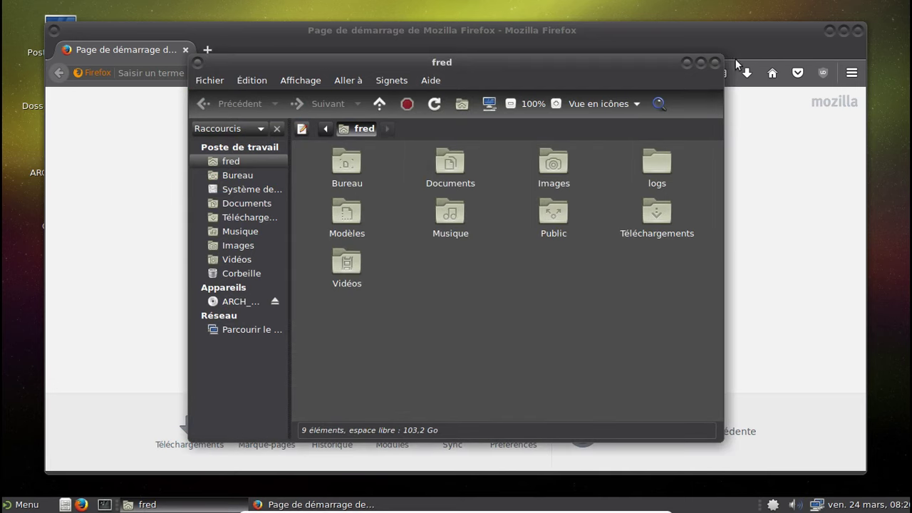
Step: Close the file manager and Firefox windows, and display the calendar of the panel clock
{"action": "left_click", "coordinate": [714, 62]}
{"action": "left_click", "coordinate": [859, 30]}
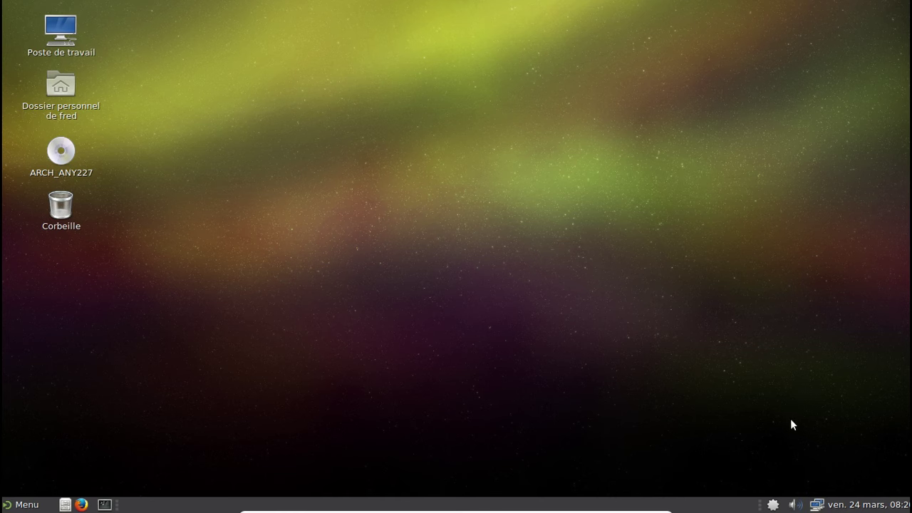
{"action": "left_click", "coordinate": [845, 505]}
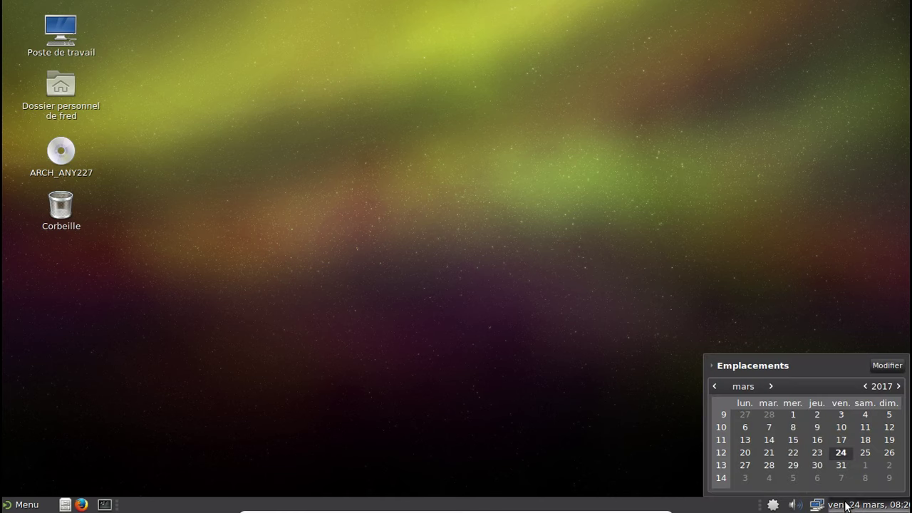
Step: Add Cazaux, France as a location in the panel clock's preferences, then close the preferences and the calendar
{"action": "left_click", "coordinate": [887, 366]}
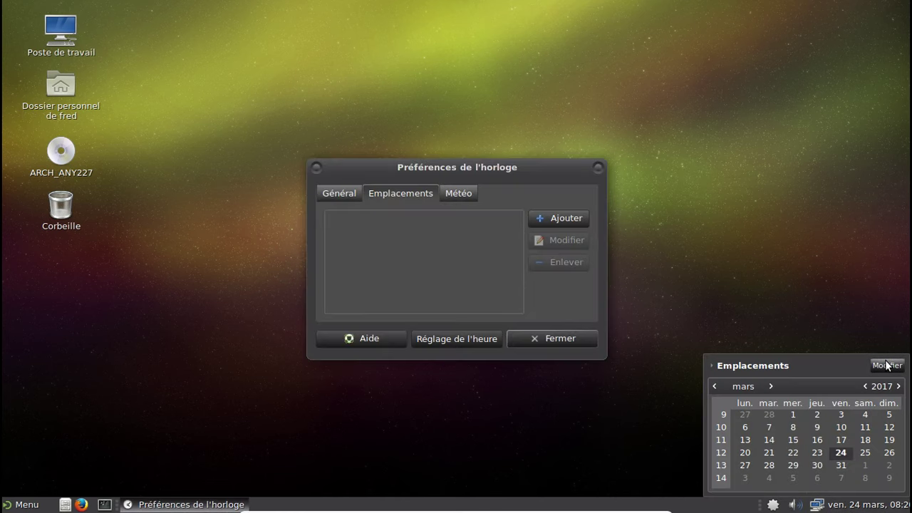
{"action": "left_click", "coordinate": [457, 194]}
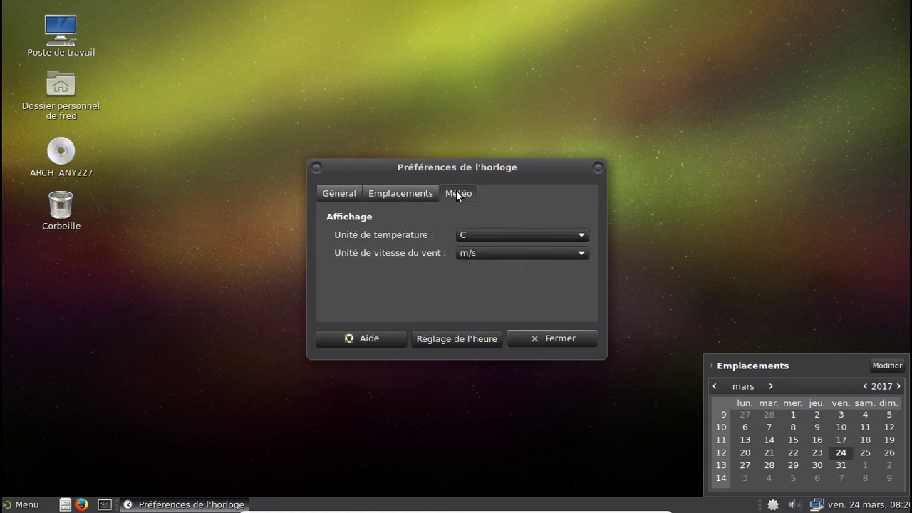
{"action": "left_click", "coordinate": [412, 195]}
{"action": "left_click", "coordinate": [544, 220]}
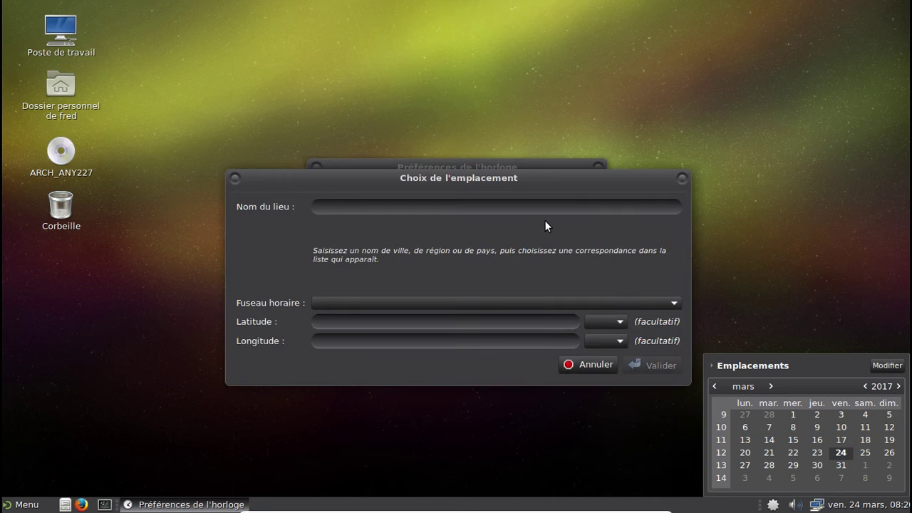
{"action": "type", "text": "caz"}
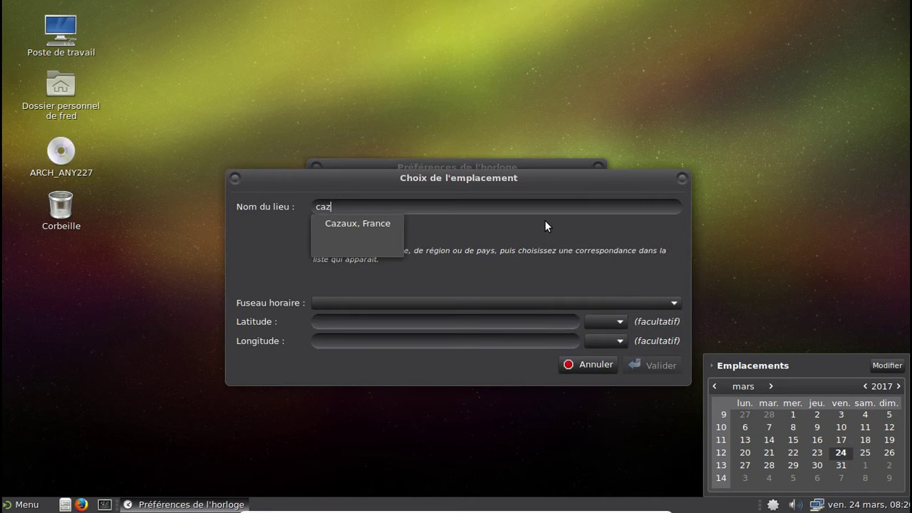
{"action": "left_click", "coordinate": [389, 225]}
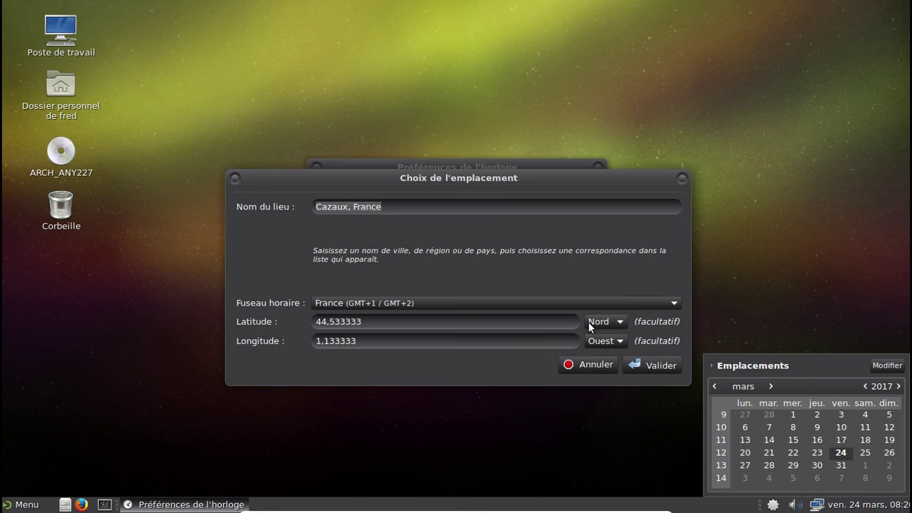
{"action": "left_click", "coordinate": [636, 364]}
{"action": "left_click", "coordinate": [551, 337]}
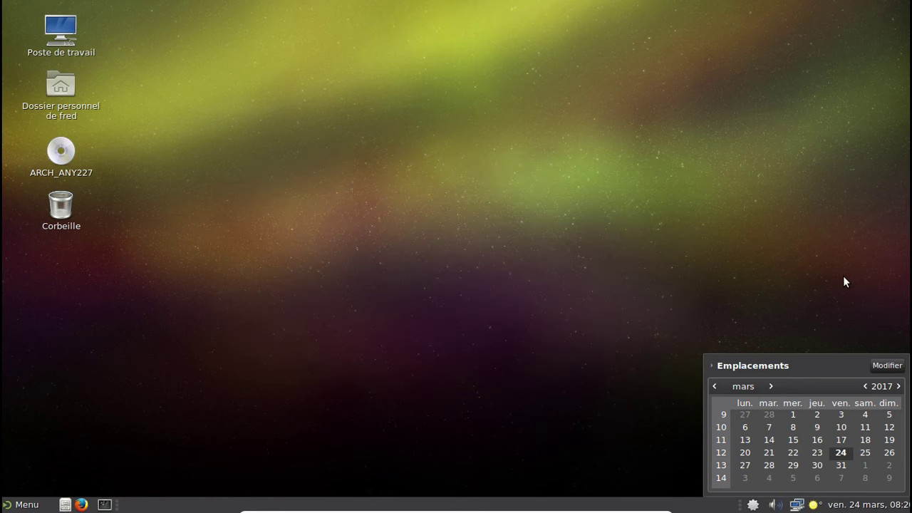
{"action": "left_click", "coordinate": [864, 505]}
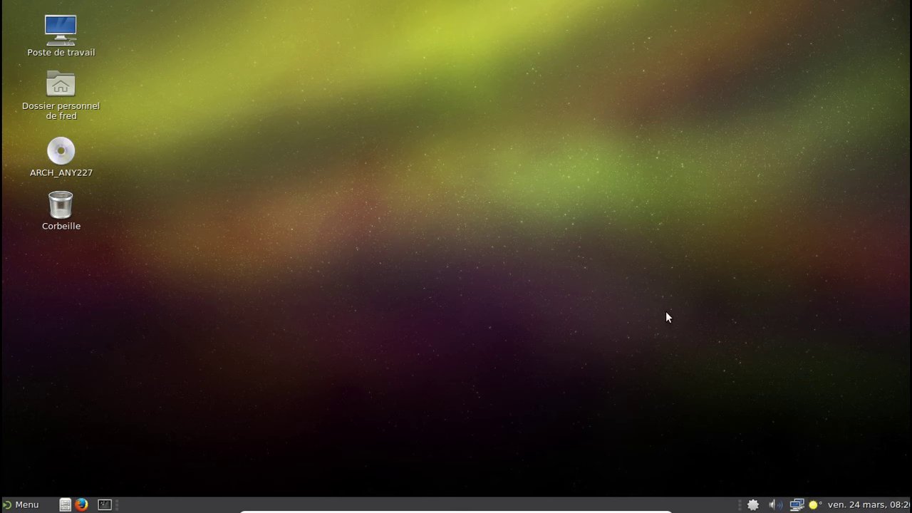
{"action": "left_click", "coordinate": [839, 506]}
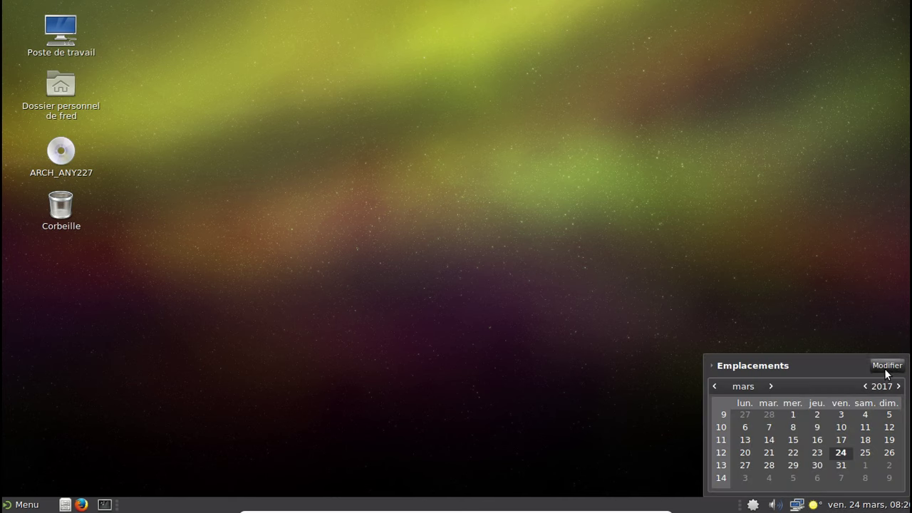
{"action": "left_click", "coordinate": [848, 507]}
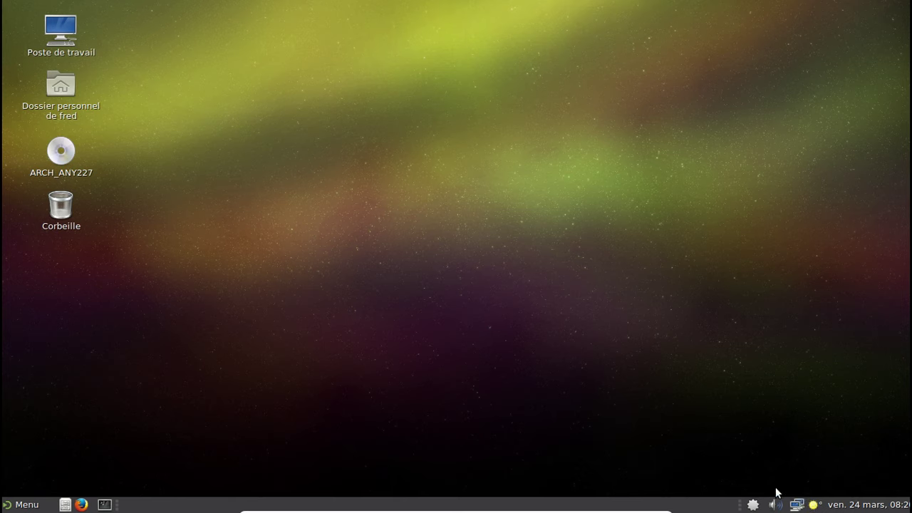
Step: Shut down the Arch Linux virtual machine from the Brisk Menu
{"action": "mouse_move", "coordinate": [816, 508]}
{"action": "left_click", "coordinate": [21, 504]}
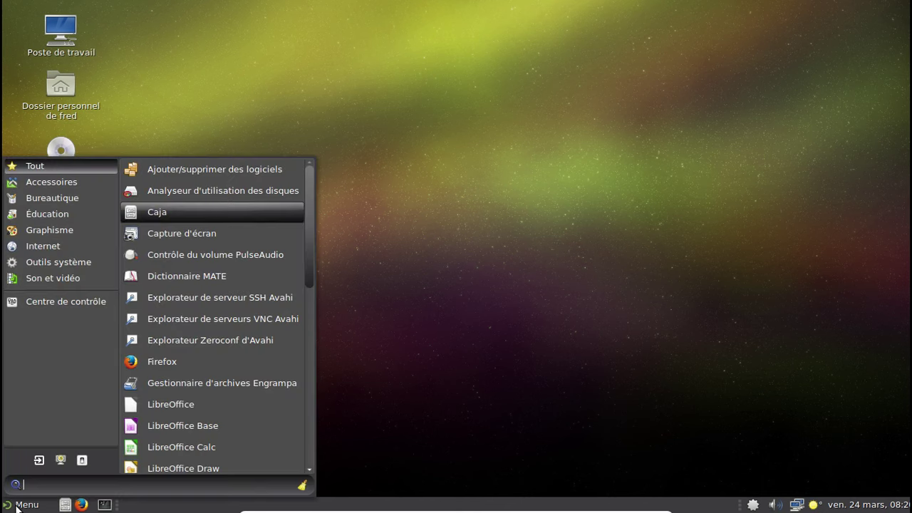
{"action": "left_click", "coordinate": [82, 460]}
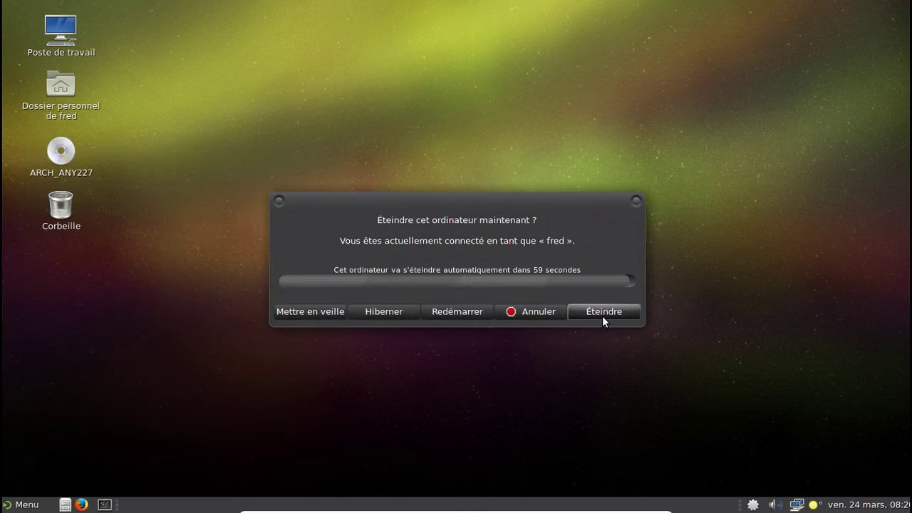
{"action": "left_click", "coordinate": [602, 316]}
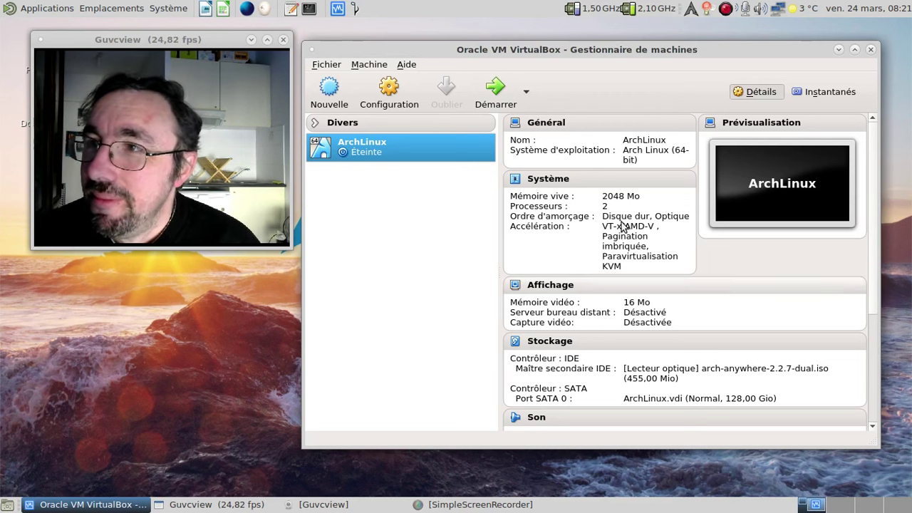
{"action": "right_click", "coordinate": [724, 11]}
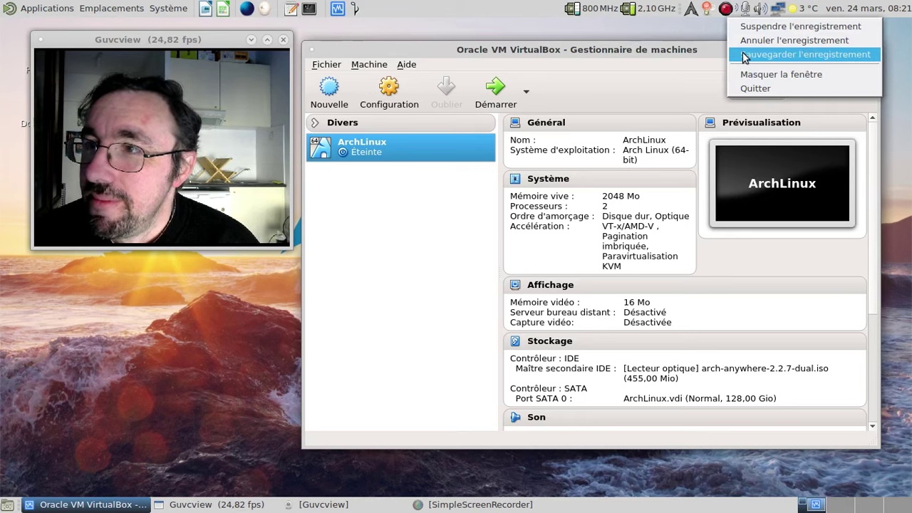